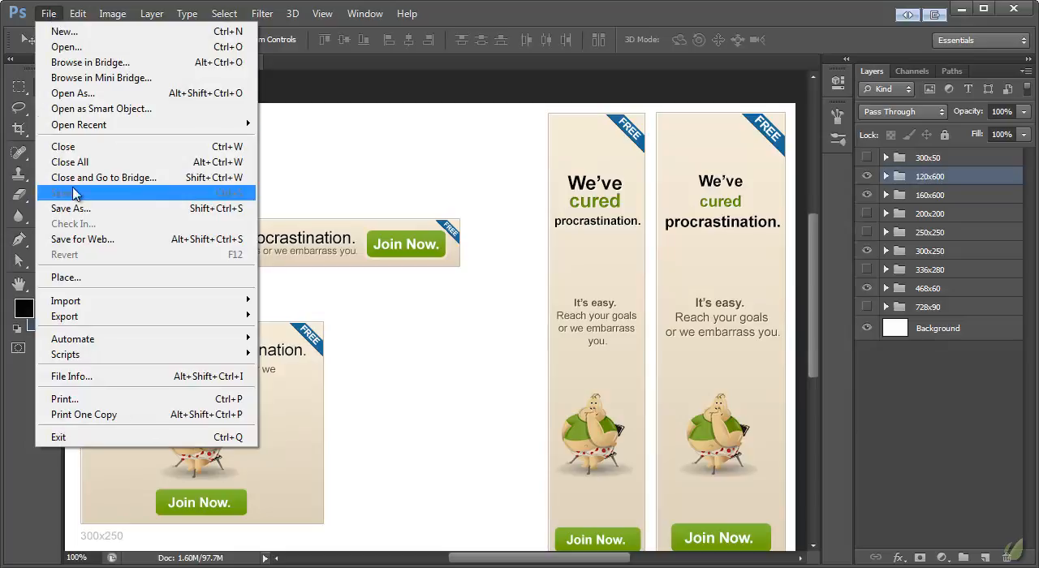
- Save a copy of the banner set document as slackk-set2.psd
{"action": "left_click", "coordinate": [71, 209]}
{"action": "left_click", "coordinate": [510, 395]}
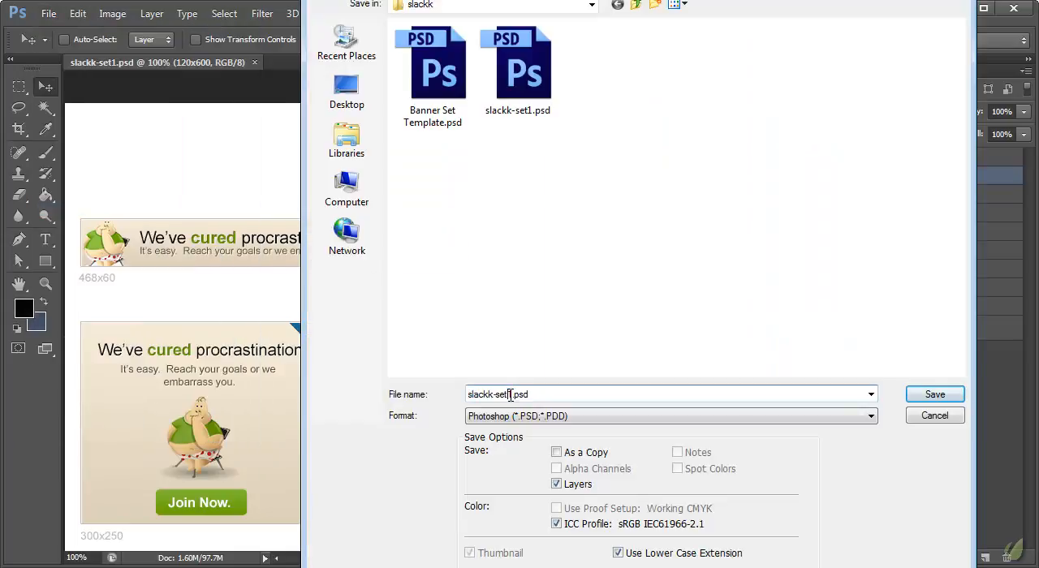
{"action": "type", "text": "2"}
{"action": "left_click", "coordinate": [934, 394]}
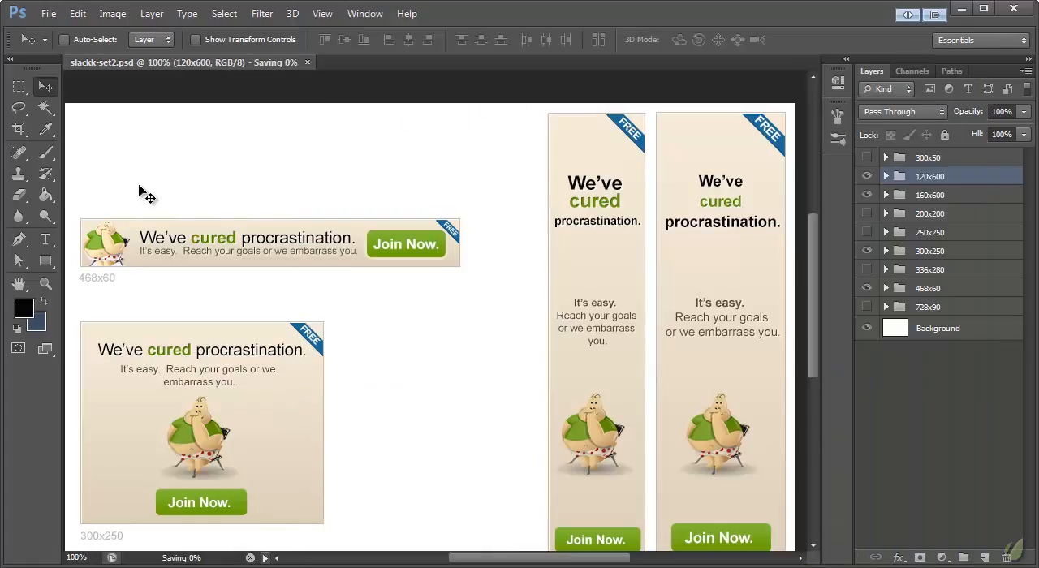
- Show the 728x90 banner group and hide the 120x600 and 160x600 groups
{"action": "left_click", "coordinate": [867, 157]}
{"action": "left_click", "coordinate": [867, 158]}
{"action": "left_click", "coordinate": [867, 306]}
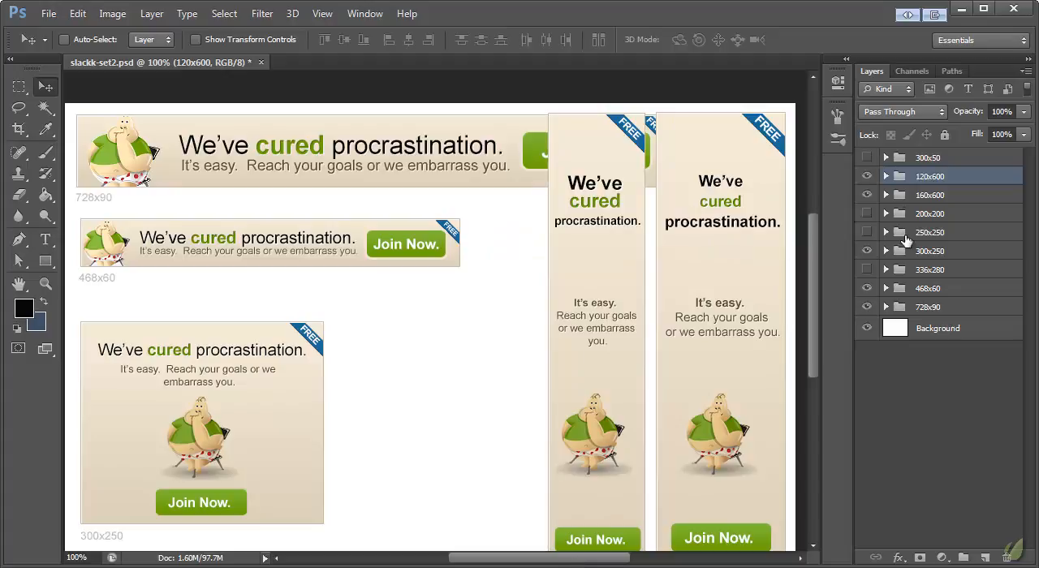
{"action": "left_click", "coordinate": [866, 194]}
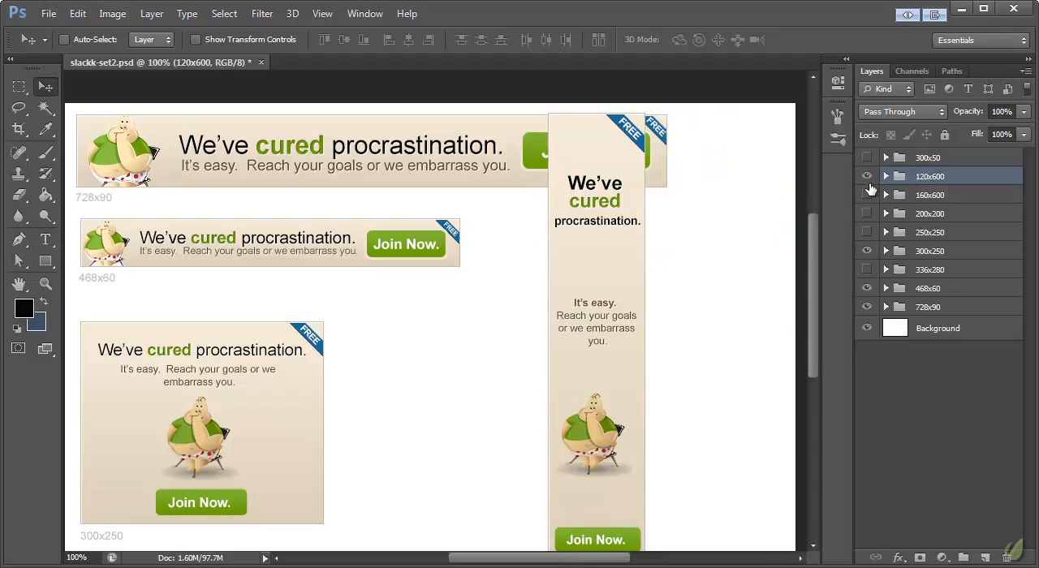
{"action": "left_click", "coordinate": [867, 178]}
{"action": "left_click", "coordinate": [867, 198]}
{"action": "left_click", "coordinate": [867, 197]}
- Show the 336x280 banner group and shift the 300x250 banner about 4.9 in horizontally to sit beside it
{"action": "left_click", "coordinate": [867, 271]}
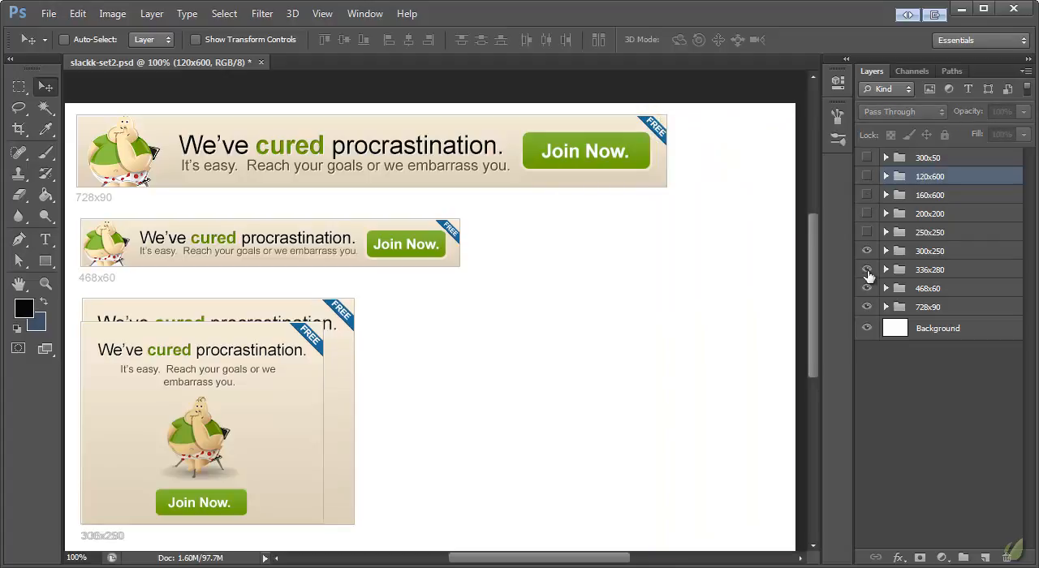
{"action": "left_click", "coordinate": [937, 253]}
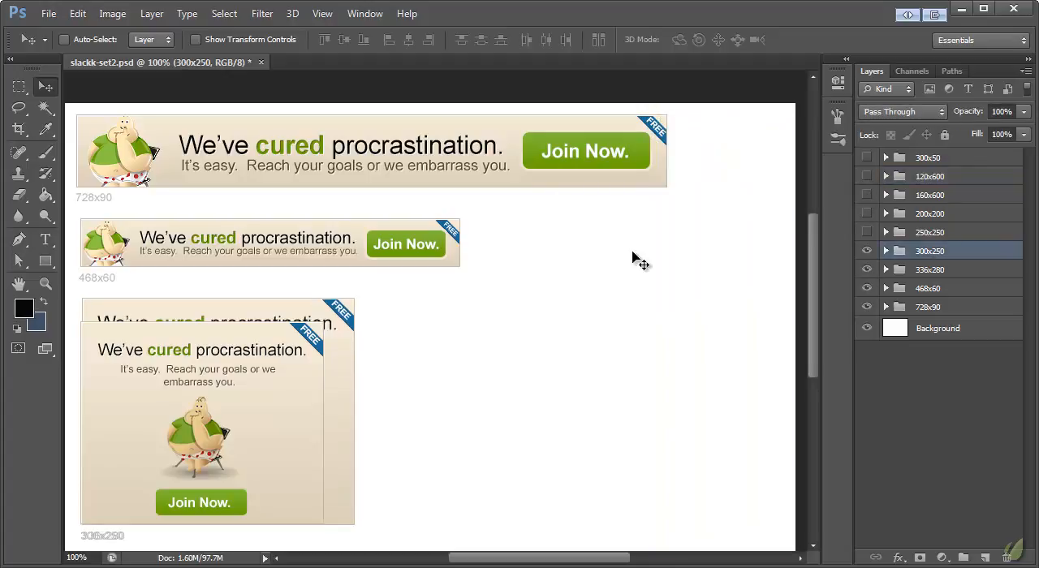
{"action": "left_click_drag", "start_coordinate": [207, 403], "coordinate": [492, 403]}
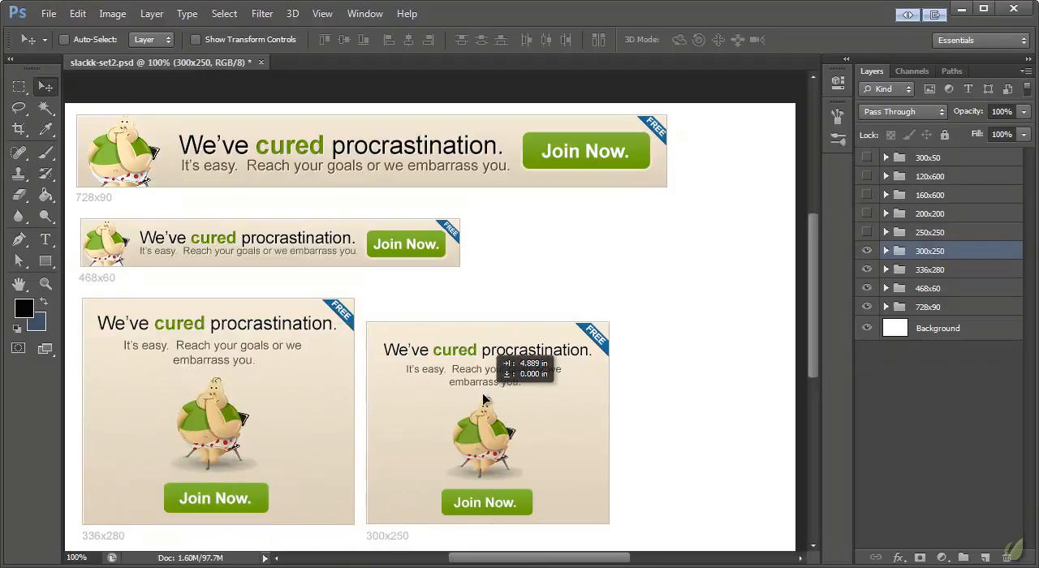
- Show the 250x250, 200x200 and 300x50 banner groups and hide the 300x250 group
{"action": "left_click", "coordinate": [866, 233]}
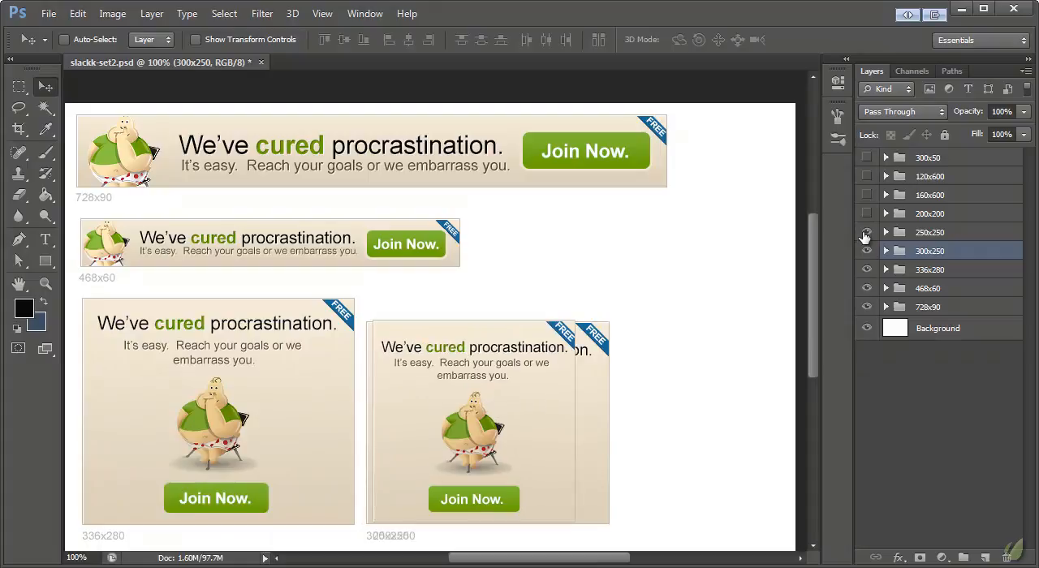
{"action": "left_click_drag", "start_coordinate": [524, 417], "coordinate": [722, 388]}
{"action": "left_click", "coordinate": [866, 251]}
{"action": "left_click", "coordinate": [866, 213]}
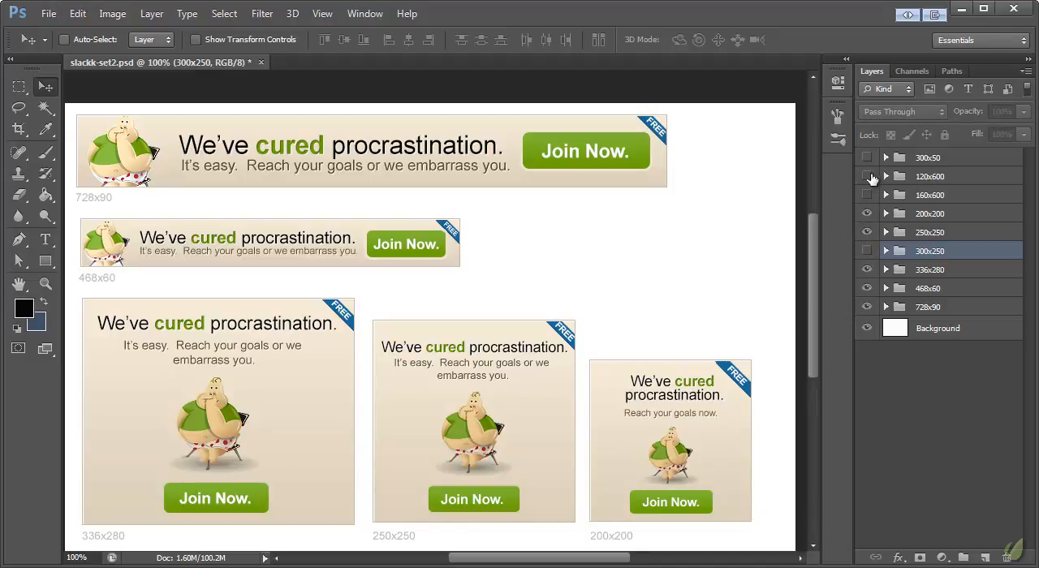
{"action": "left_click", "coordinate": [867, 157]}
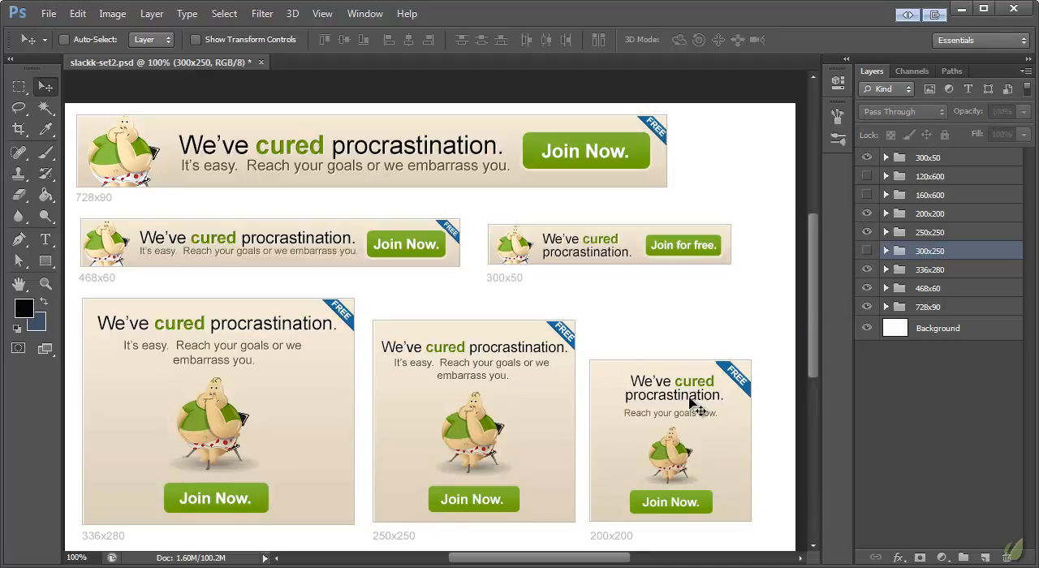
- Reorder the layer groups so 300x250 sits directly below 160x600, with 300x50 between it and 200x200
{"action": "left_click", "coordinate": [925, 234]}
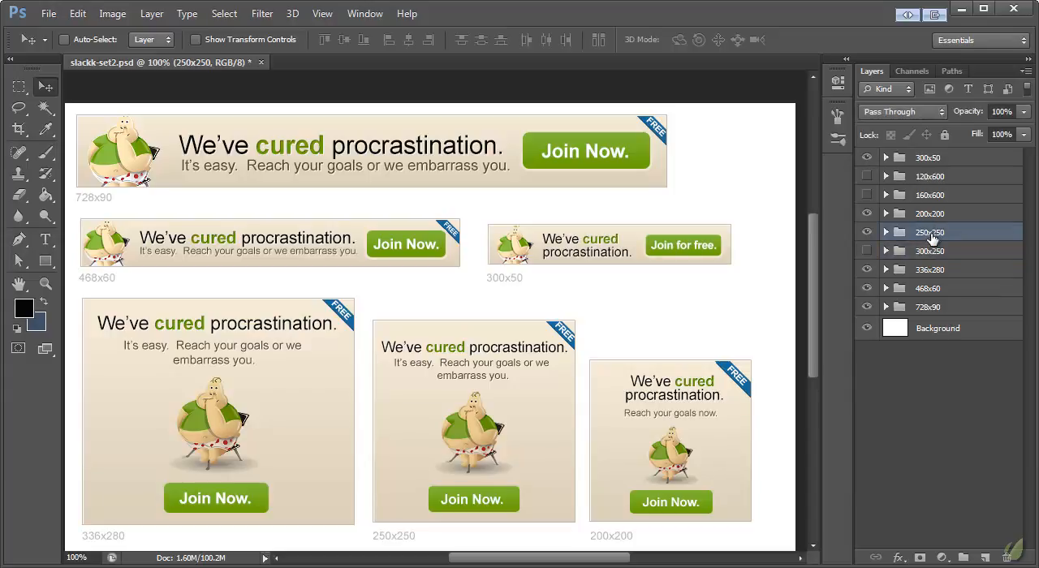
{"action": "left_click", "coordinate": [929, 215], "text": "shift"}
{"action": "left_click_drag", "start_coordinate": [929, 219], "coordinate": [982, 268]}
{"action": "left_click_drag", "start_coordinate": [939, 164], "coordinate": [923, 228]}
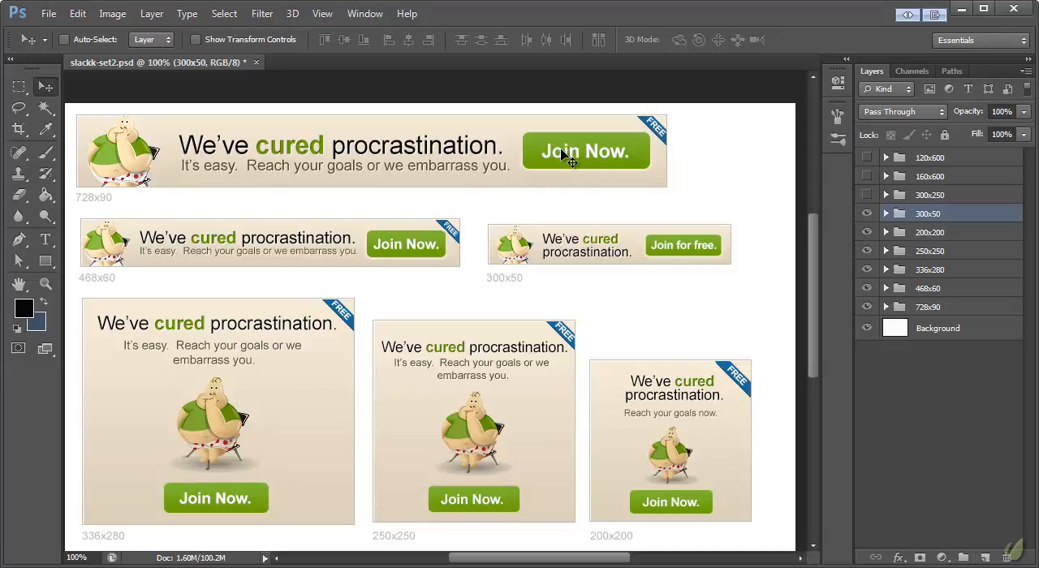
{"action": "left_click", "coordinate": [45, 239]}
{"action": "left_click", "coordinate": [227, 146]}
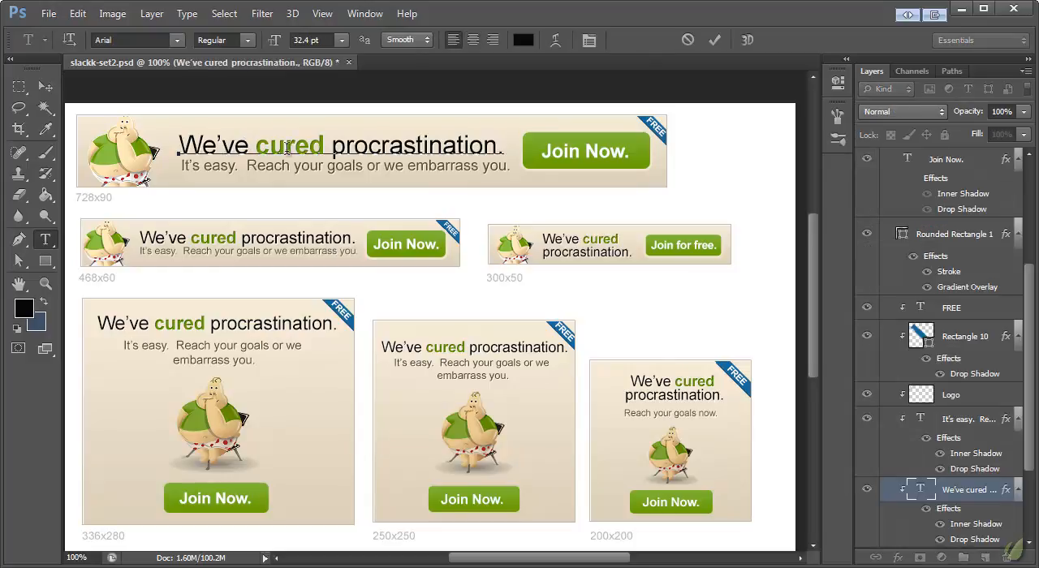
{"action": "left_click_drag", "start_coordinate": [510, 148], "coordinate": [177, 148]}
{"action": "left_click", "coordinate": [208, 150]}
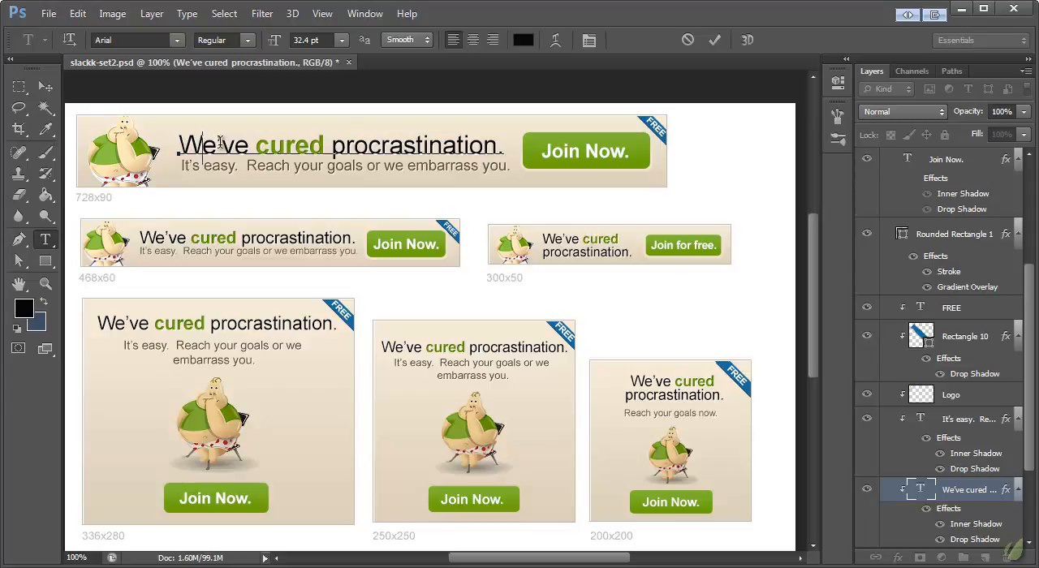
{"action": "left_click", "coordinate": [218, 146]}
{"action": "left_click_drag", "start_coordinate": [217, 146], "coordinate": [223, 144]}
{"action": "left_click_drag", "start_coordinate": [506, 145], "coordinate": [177, 146]}
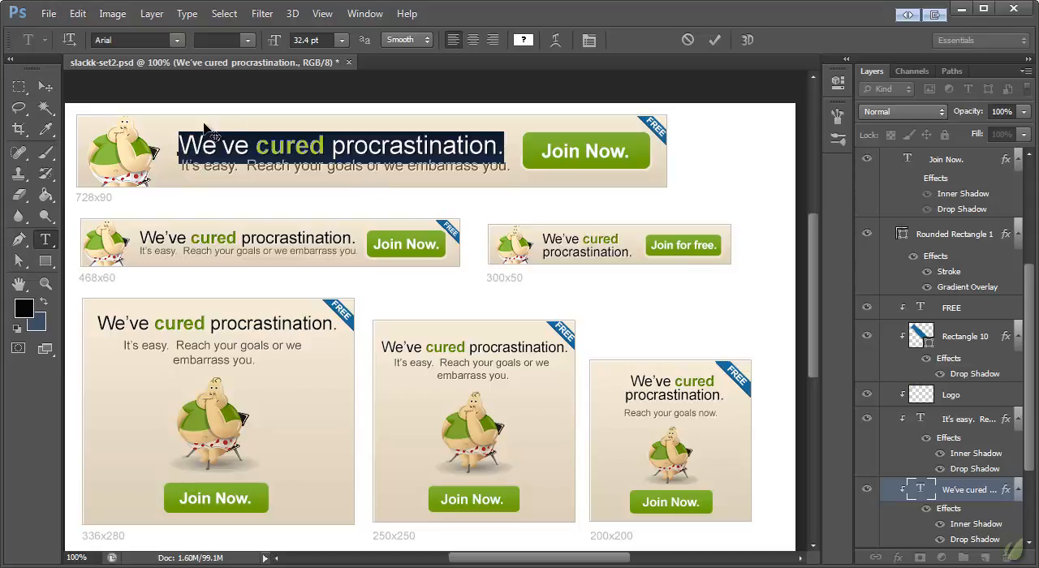
{"action": "left_click", "coordinate": [45, 86]}
- Replace the 728x90 banner's headline with "Stop being a slacker, now."
{"action": "left_click", "coordinate": [45, 239]}
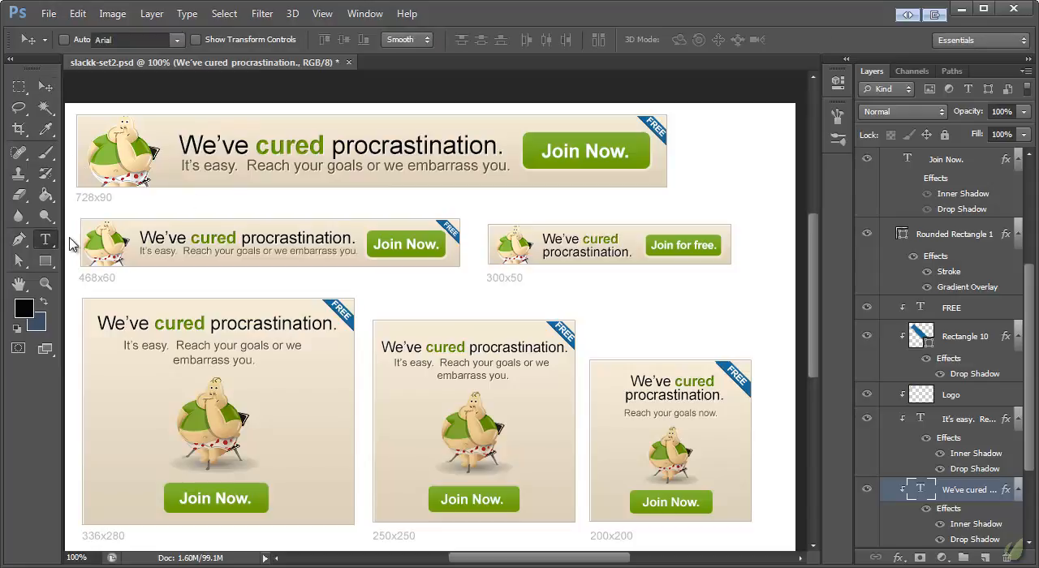
{"action": "left_click_drag", "start_coordinate": [177, 148], "coordinate": [552, 158]}
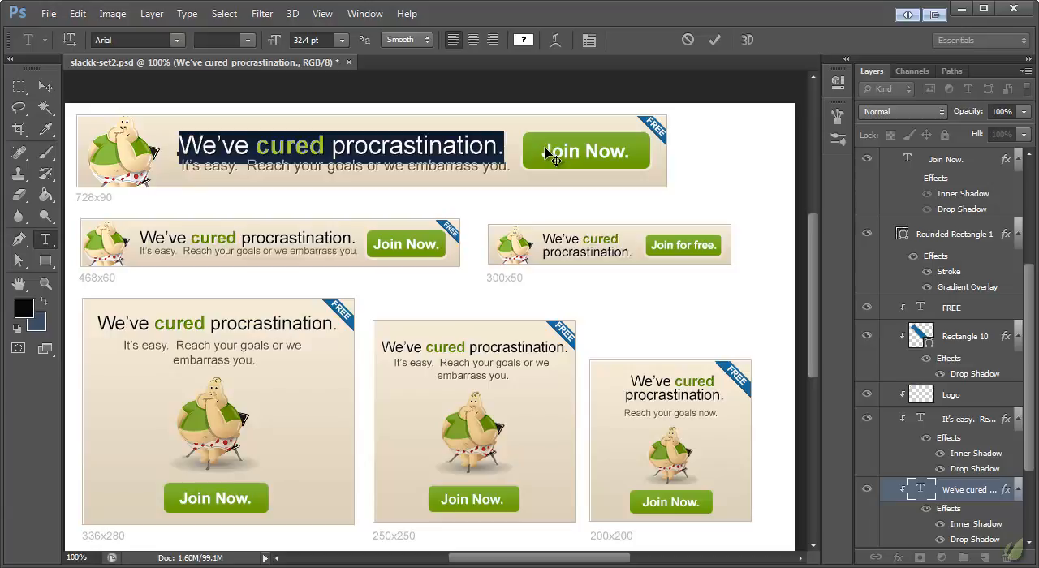
{"action": "type", "text": "Stop being"}
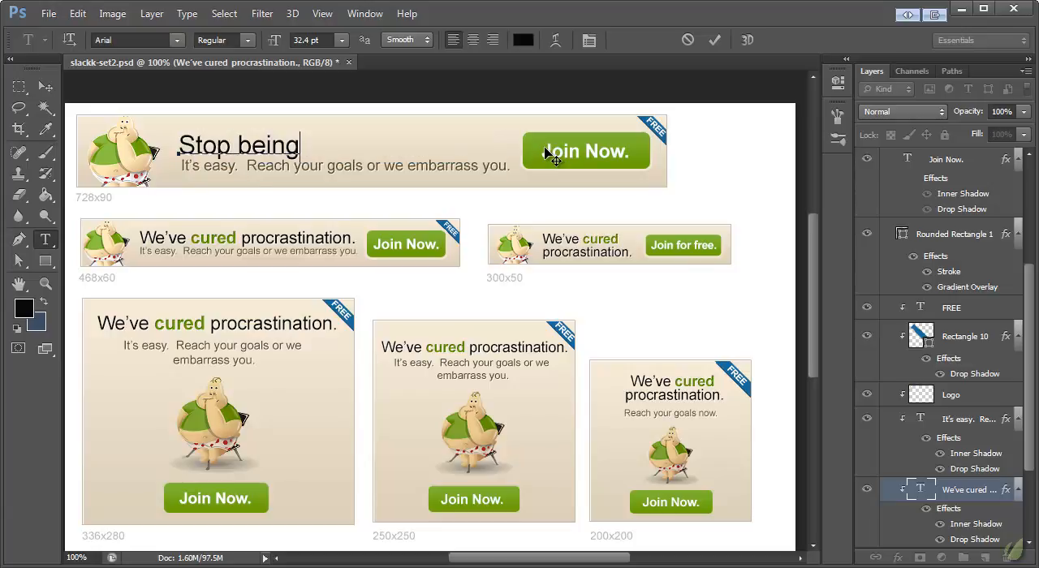
{"action": "type", "text": " a slacker, now."}
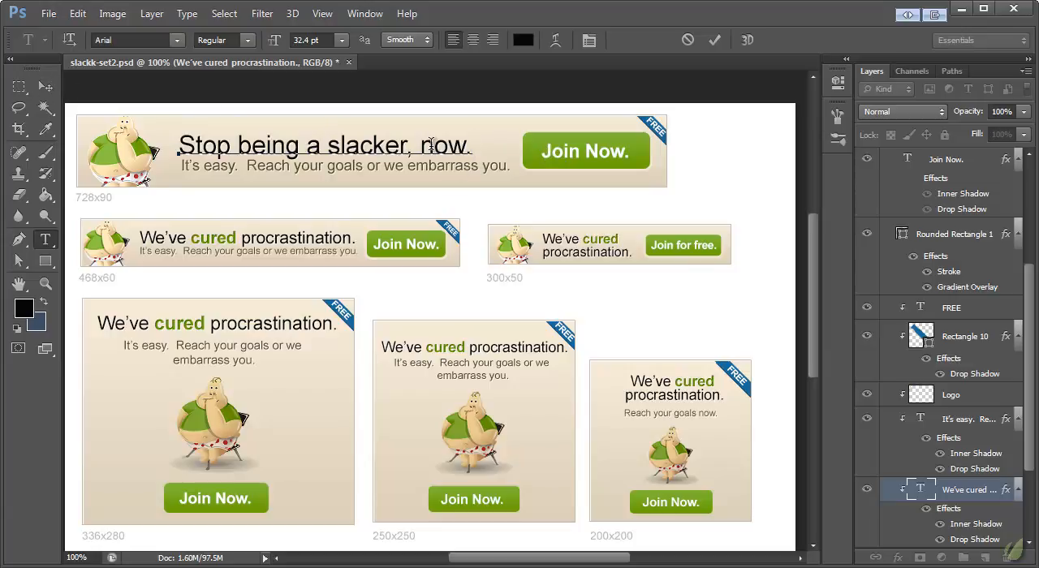
- Make the word "now" in the 728x90 headline bold and colour it green #76ad1a, sampled from the artwork
{"action": "left_click_drag", "start_coordinate": [422, 146], "coordinate": [460, 145]}
{"action": "left_click", "coordinate": [248, 40]}
{"action": "key", "text": "Escape"}
{"action": "left_click", "coordinate": [522, 40]}
{"action": "left_click_drag", "start_coordinate": [511, 42], "coordinate": [662, 262]}
{"action": "left_click", "coordinate": [627, 160]}
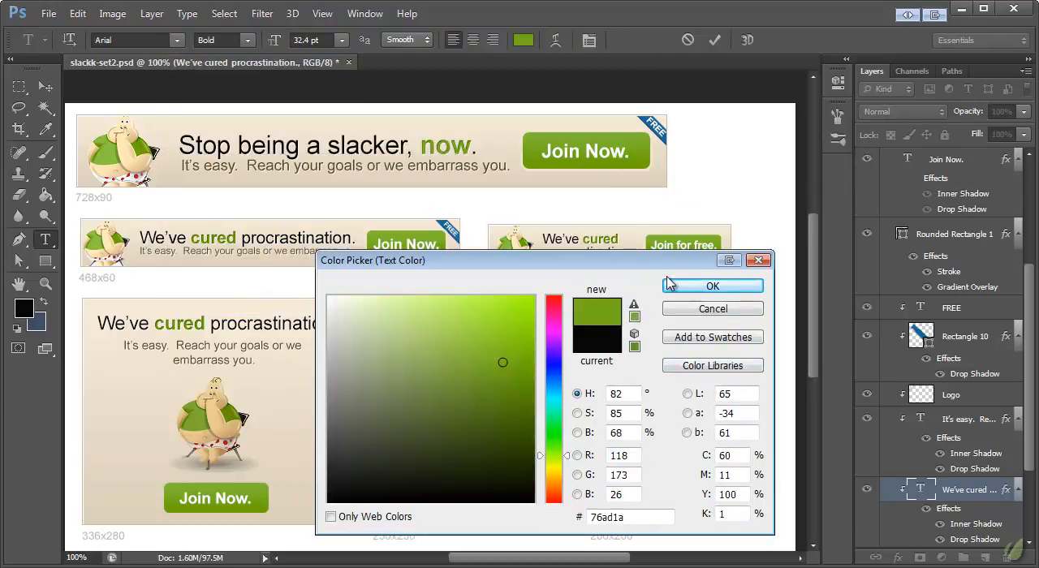
{"action": "left_click", "coordinate": [713, 286]}
{"action": "left_click", "coordinate": [45, 87]}
- Copy the entire formatted headline text of the 728x90 banner
{"action": "left_click", "coordinate": [46, 239]}
{"action": "left_click", "coordinate": [235, 147]}
{"action": "key", "text": "ctrl+a"}
{"action": "key", "text": "ctrl+c"}
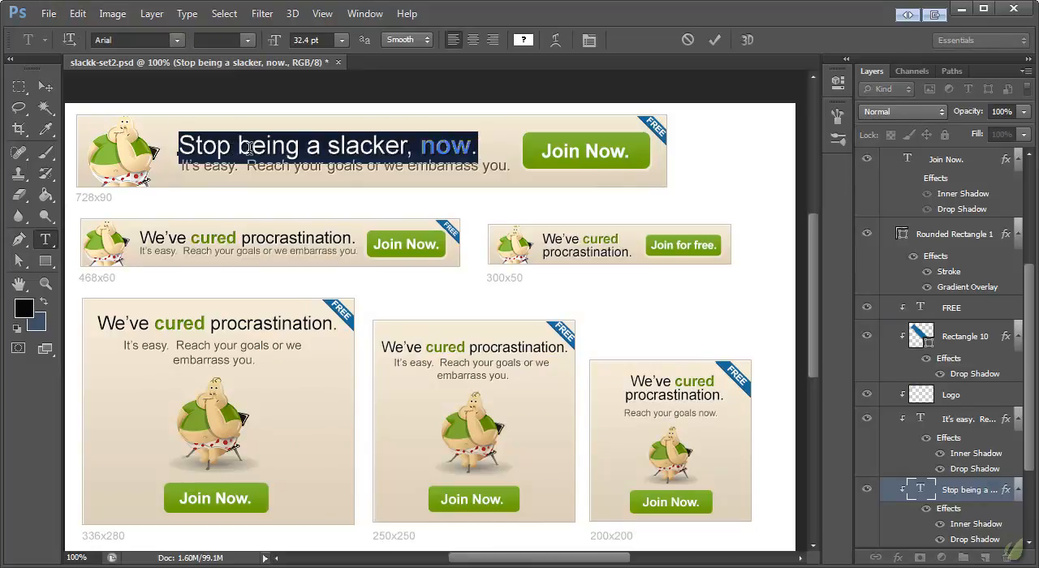
{"action": "left_click", "coordinate": [46, 88]}
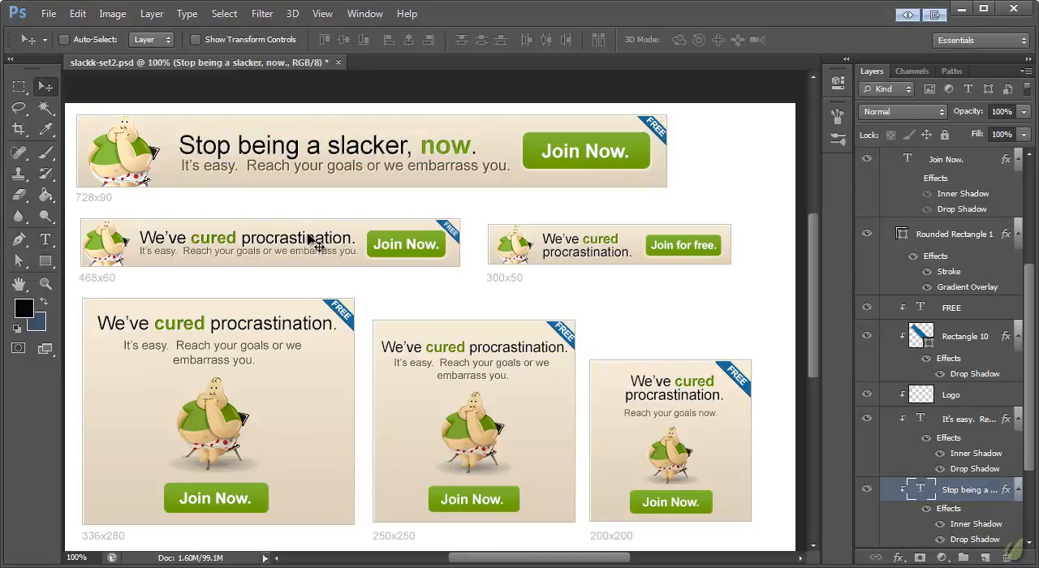
- Replace the 468x60 banner's headline with the copied "Stop being a slacker, now." text
{"action": "left_click", "coordinate": [45, 239]}
{"action": "left_click", "coordinate": [200, 238]}
{"action": "left_click", "coordinate": [289, 237]}
{"action": "key", "text": "ctrl+a"}
{"action": "key", "text": "ctrl+v"}
{"action": "left_click", "coordinate": [46, 86]}
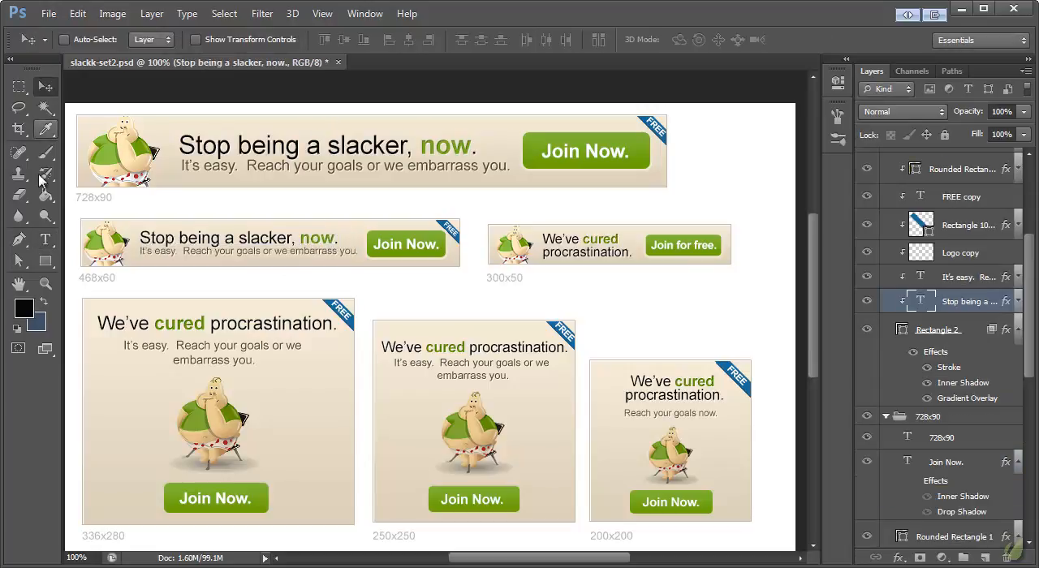
- Paste the copied headline over the 300x50 banner's headline and break it into two lines before "slacker"
{"action": "left_click", "coordinate": [45, 239]}
{"action": "left_click", "coordinate": [562, 242]}
{"action": "key", "text": "ctrl+a"}
{"action": "key", "text": "ctrl+v"}
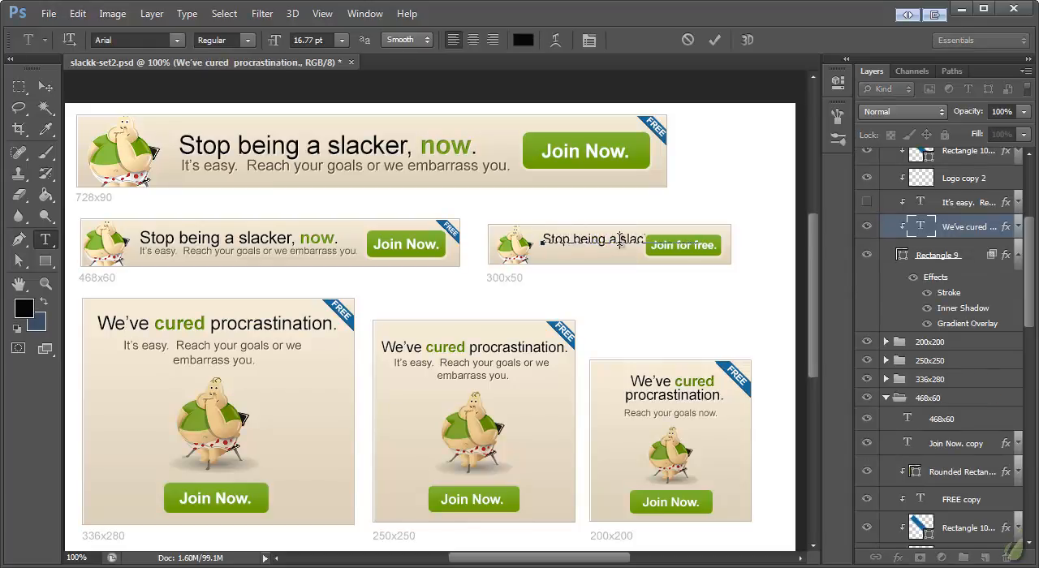
{"action": "left_click", "coordinate": [47, 218]}
- Replace the 336x280 banner's headline with the copied text and centre-align it
{"action": "left_click", "coordinate": [45, 239]}
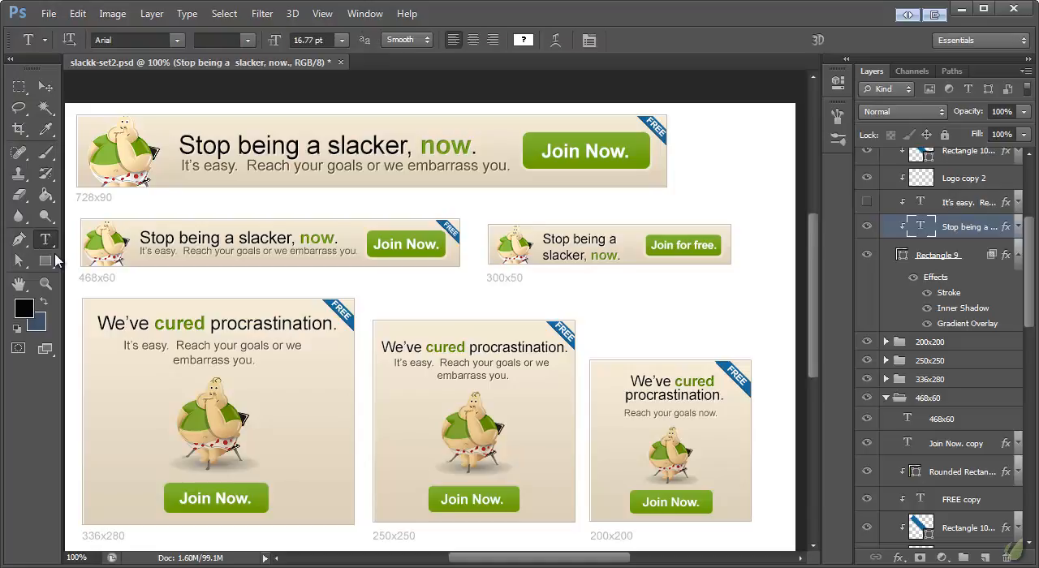
{"action": "left_click", "coordinate": [189, 323]}
{"action": "key", "text": "ctrl+a"}
{"action": "key", "text": "ctrl+v"}
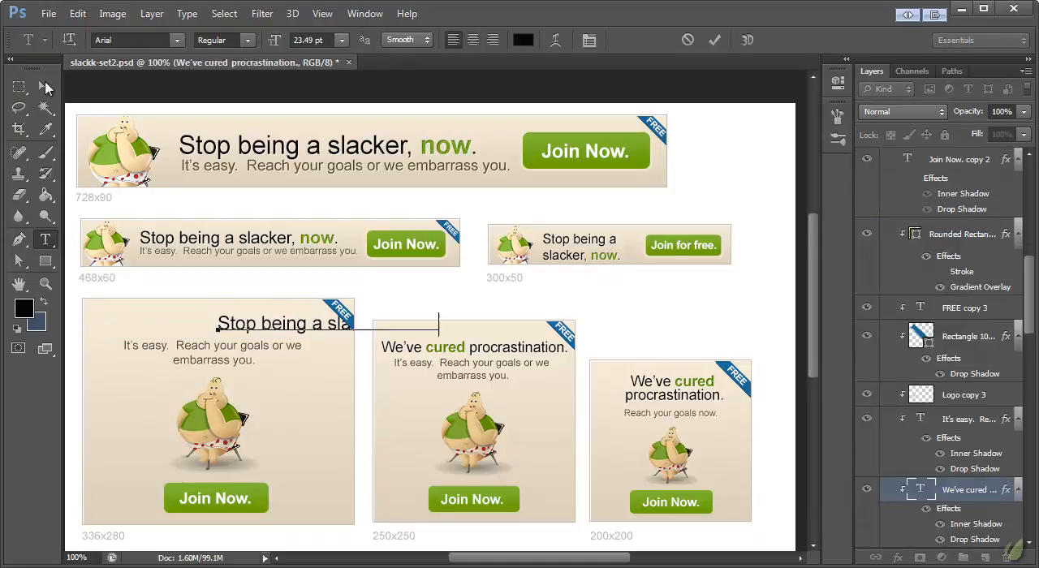
{"action": "left_click", "coordinate": [473, 40]}
{"action": "left_click", "coordinate": [45, 87]}
- Replace the 250x250 banner's headline with the copied text and position it centrally in the banner
{"action": "left_click", "coordinate": [46, 239]}
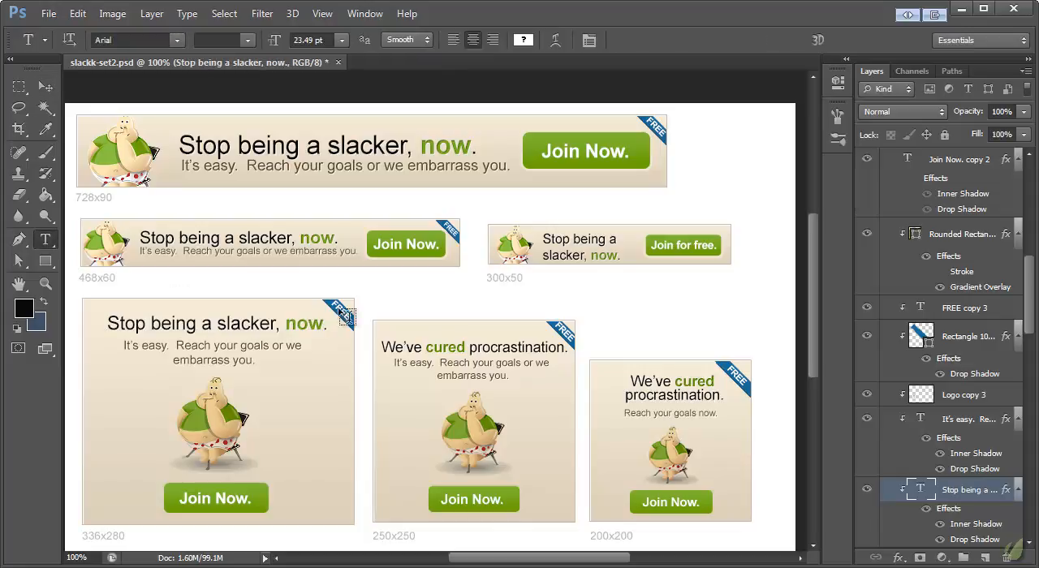
{"action": "left_click", "coordinate": [422, 347]}
{"action": "key", "text": "ctrl+a"}
{"action": "key", "text": "ctrl+v"}
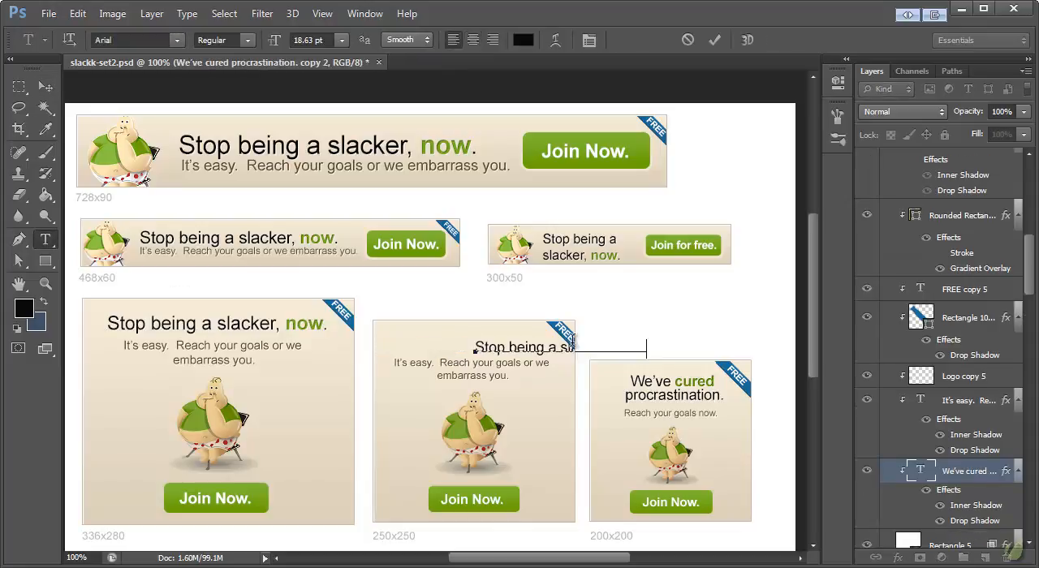
{"action": "left_click", "coordinate": [46, 86]}
{"action": "left_click_drag", "start_coordinate": [514, 349], "coordinate": [437, 352]}
- Replace the 200x200 banner's headline with the copied "Stop being a slacker, now." text
{"action": "left_click", "coordinate": [688, 398], "text": "ctrl"}
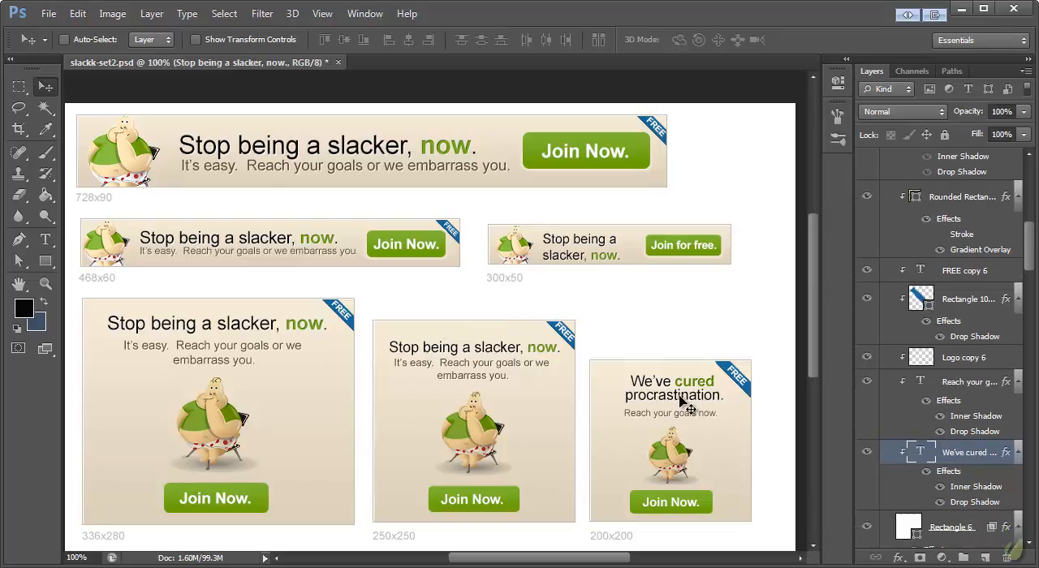
{"action": "left_click", "coordinate": [45, 240]}
{"action": "left_click", "coordinate": [672, 396]}
{"action": "key", "text": "ctrl+a"}
{"action": "key", "text": "ctrl+v"}
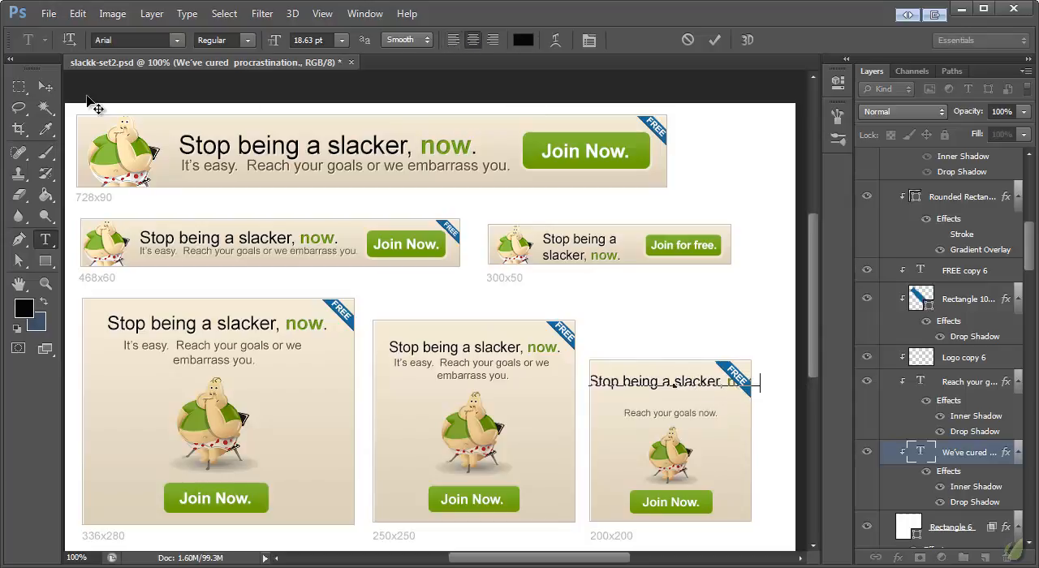
{"action": "left_click", "coordinate": [47, 86]}
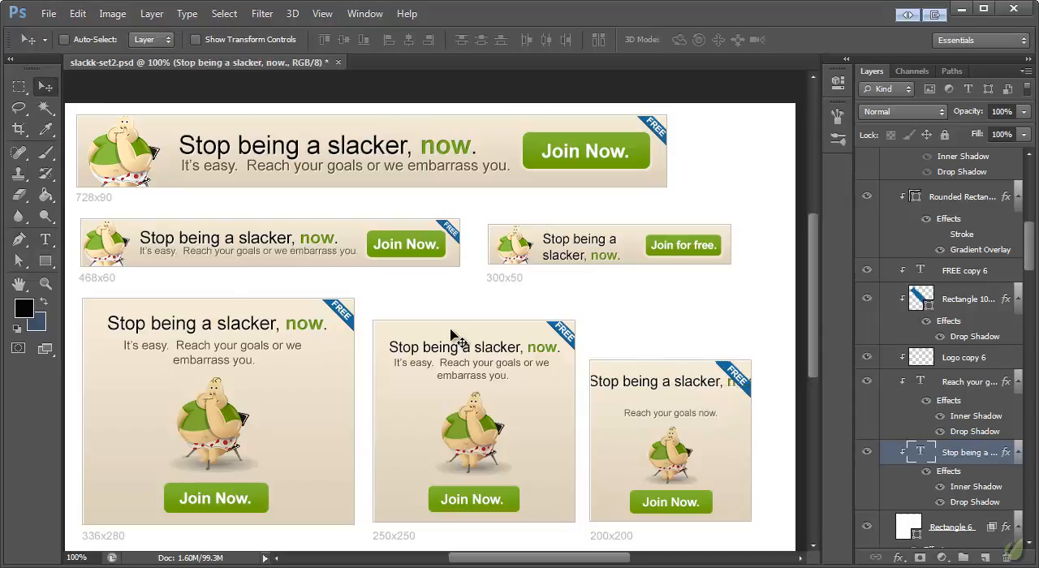
- Remove the comma from the 200x200 banner's headline and put "now." on a second line
{"action": "left_click", "coordinate": [45, 239]}
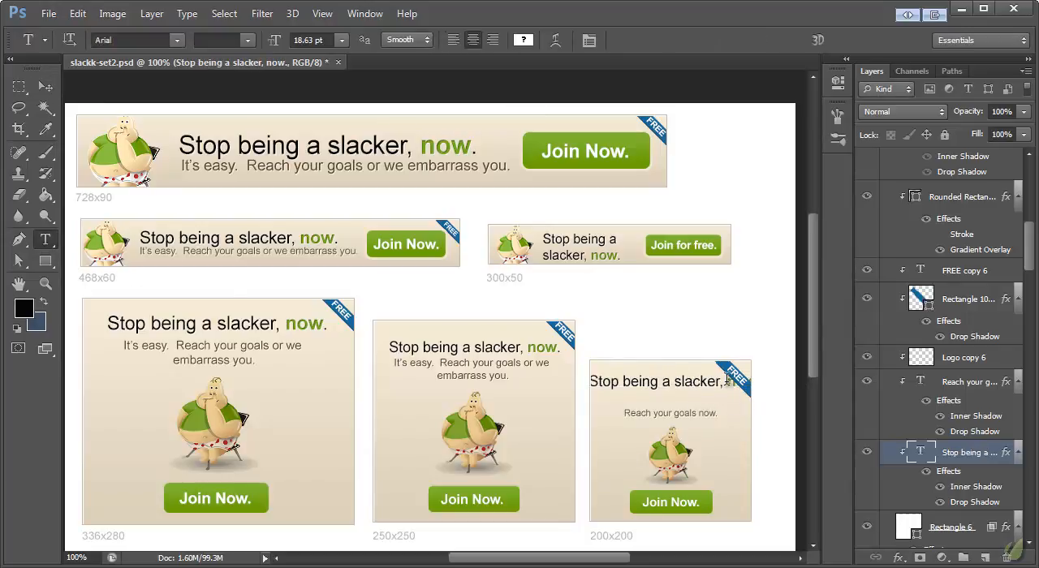
{"action": "left_click", "coordinate": [728, 380]}
{"action": "left_click", "coordinate": [45, 216]}
{"action": "left_click", "coordinate": [45, 241]}
{"action": "left_click", "coordinate": [686, 382]}
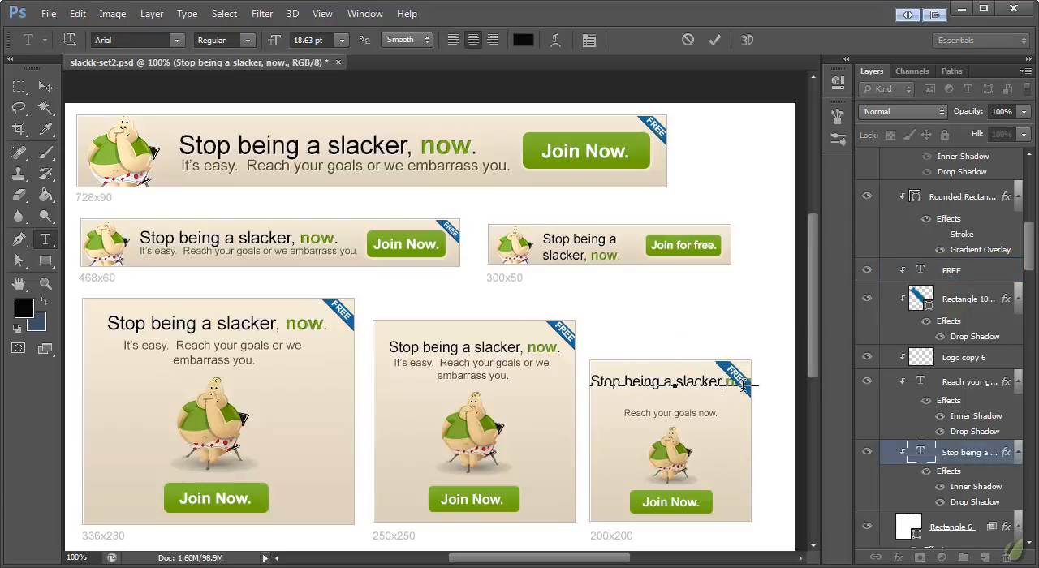
{"action": "key", "text": "Return"}
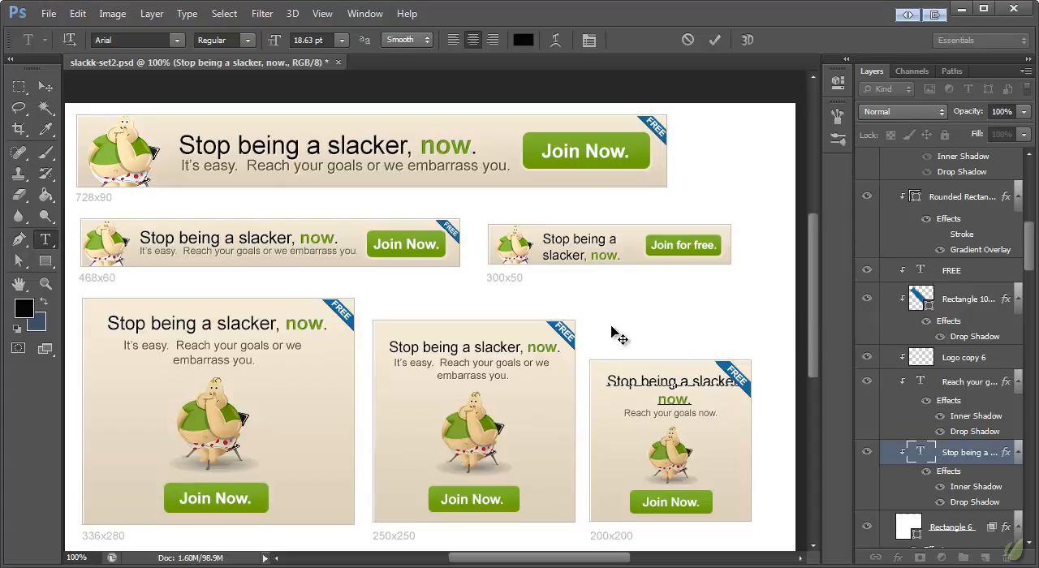
{"action": "left_click", "coordinate": [45, 239]}
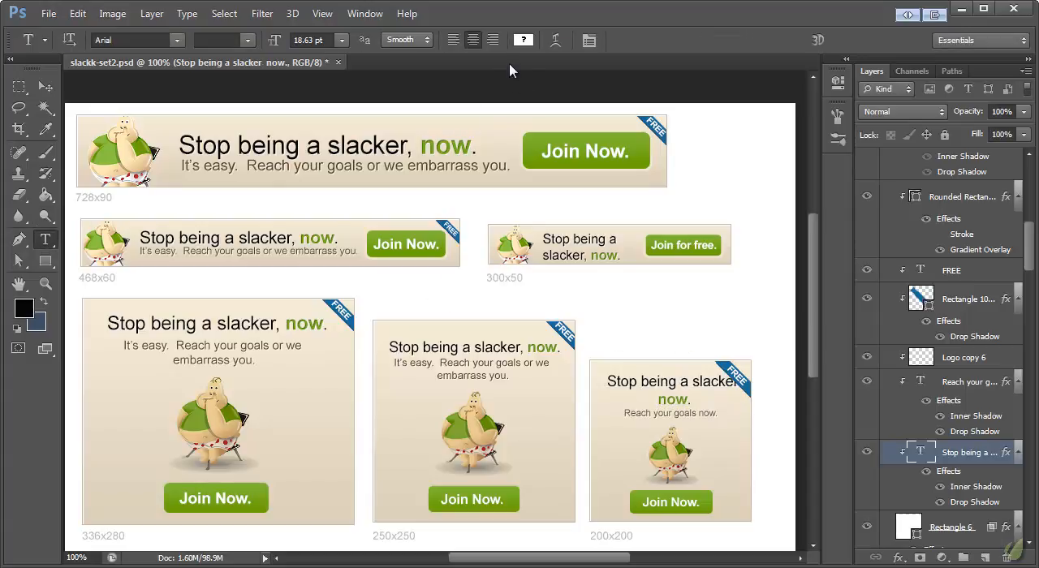
- Set the leading of the 200x200 banner's headline to 18 pt
{"action": "left_click", "coordinate": [365, 14]}
{"action": "left_click", "coordinate": [378, 185]}
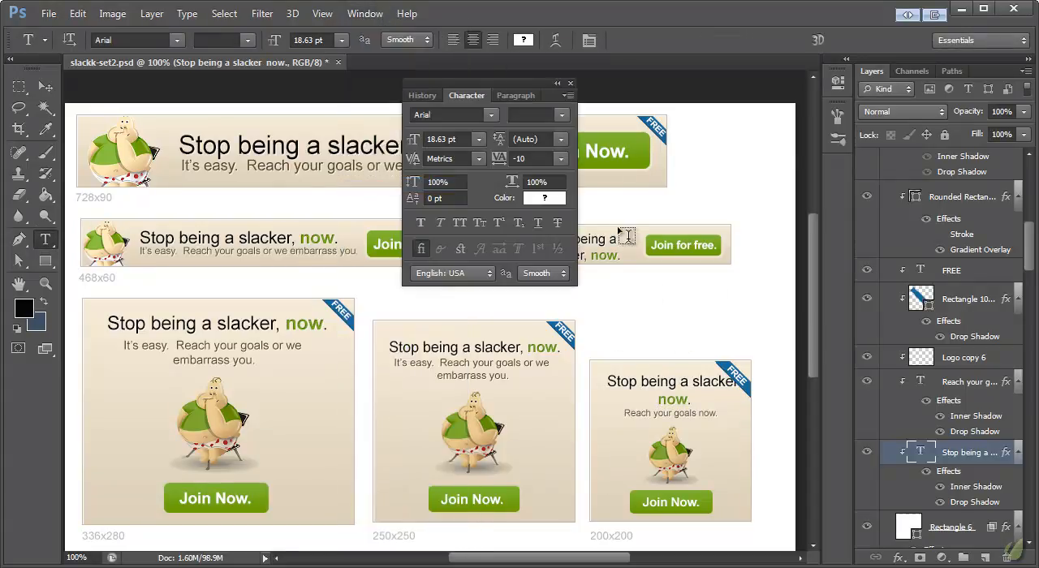
{"action": "left_click", "coordinate": [562, 141]}
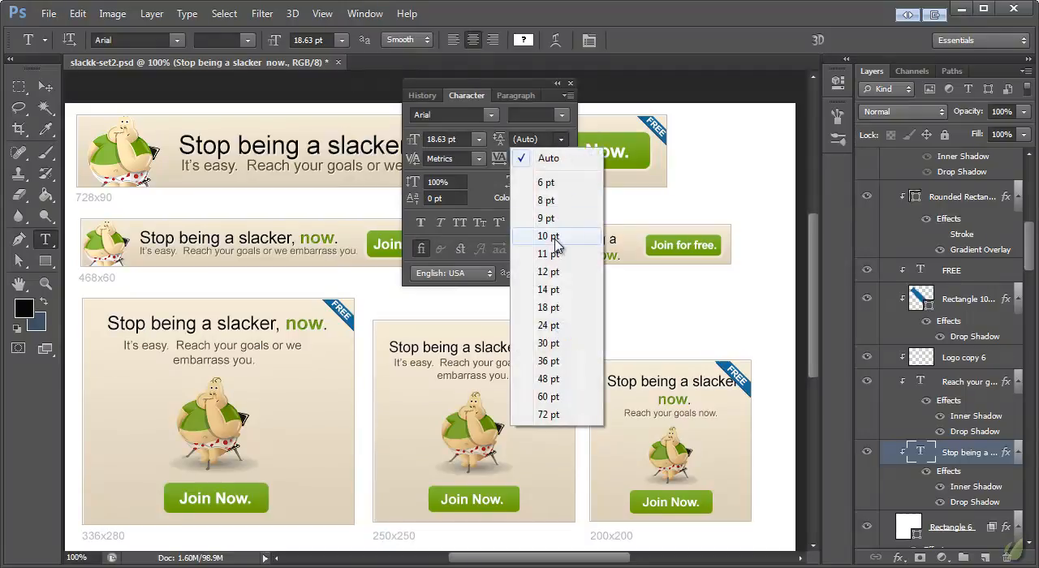
{"action": "left_click", "coordinate": [557, 291]}
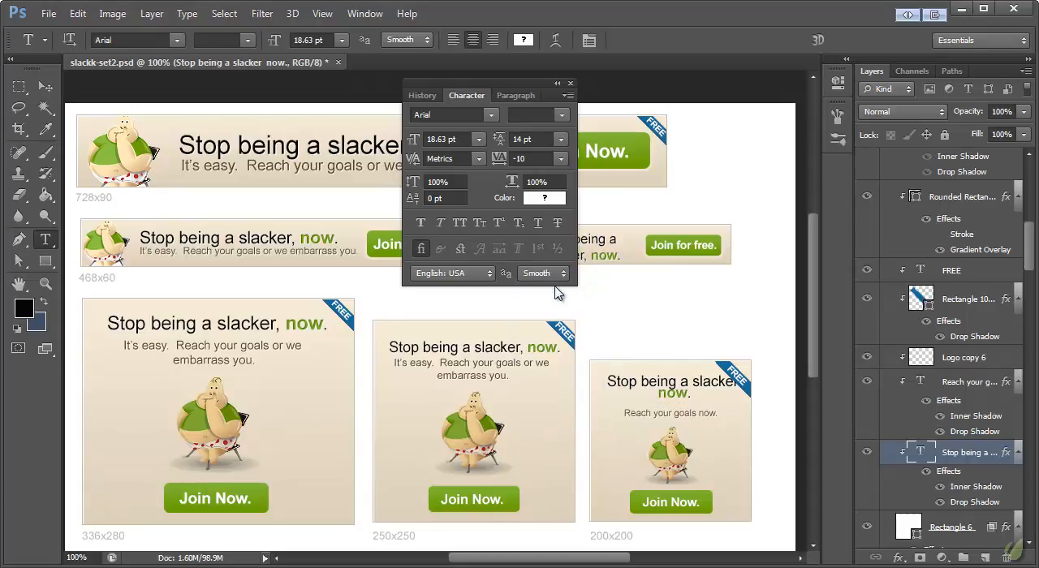
{"action": "left_click", "coordinate": [561, 140]}
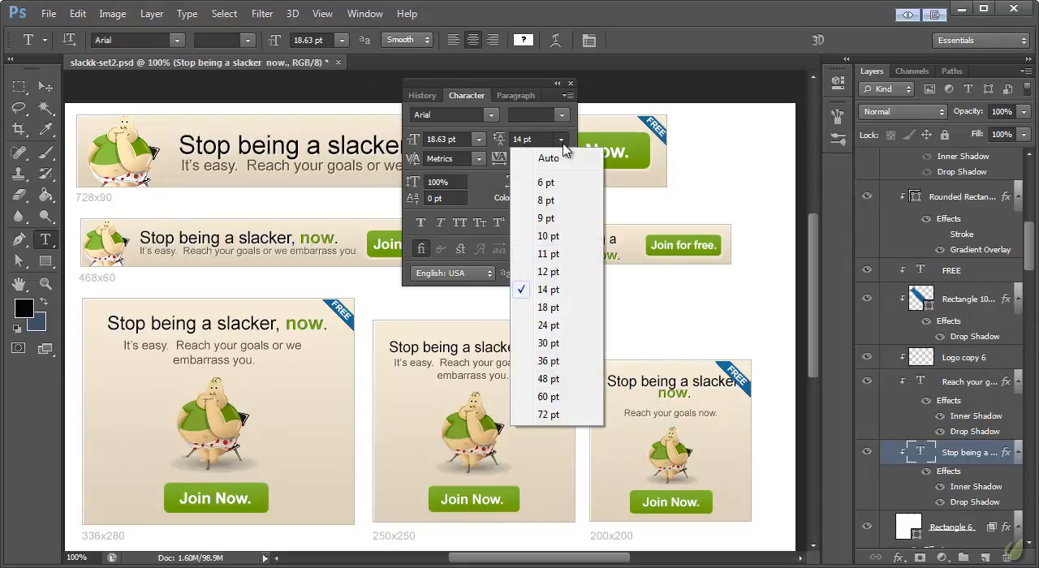
{"action": "left_click", "coordinate": [552, 304]}
- Reposition the 200x200 banner's headline and its "Reach your goals now." line so they sit clear of the FREE ribbon
{"action": "key", "text": "v"}
{"action": "left_click_drag", "start_coordinate": [656, 385], "coordinate": [701, 418]}
{"action": "left_click", "coordinate": [700, 413], "text": "ctrl"}
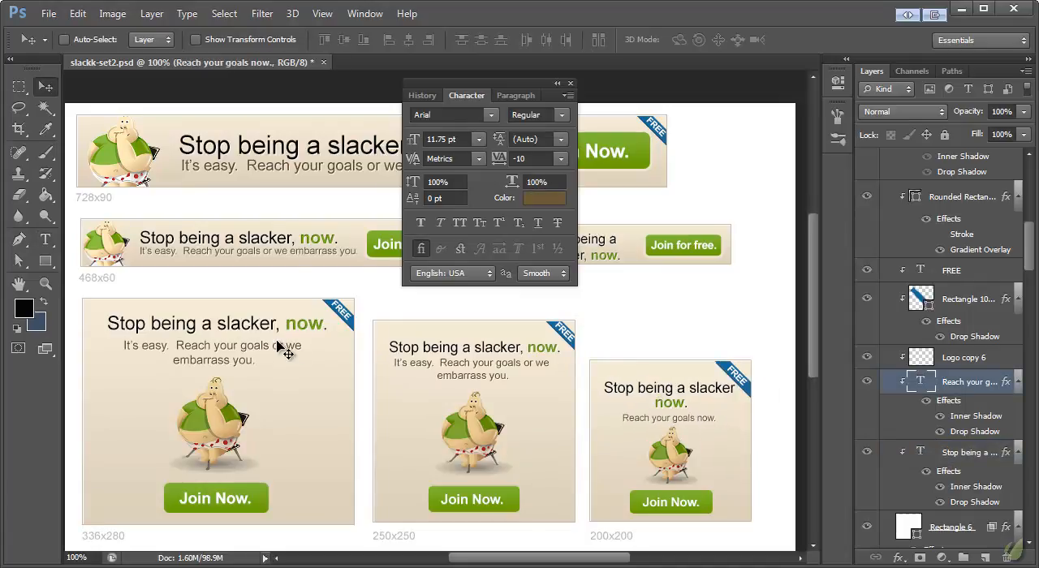
{"action": "left_click", "coordinate": [570, 84]}
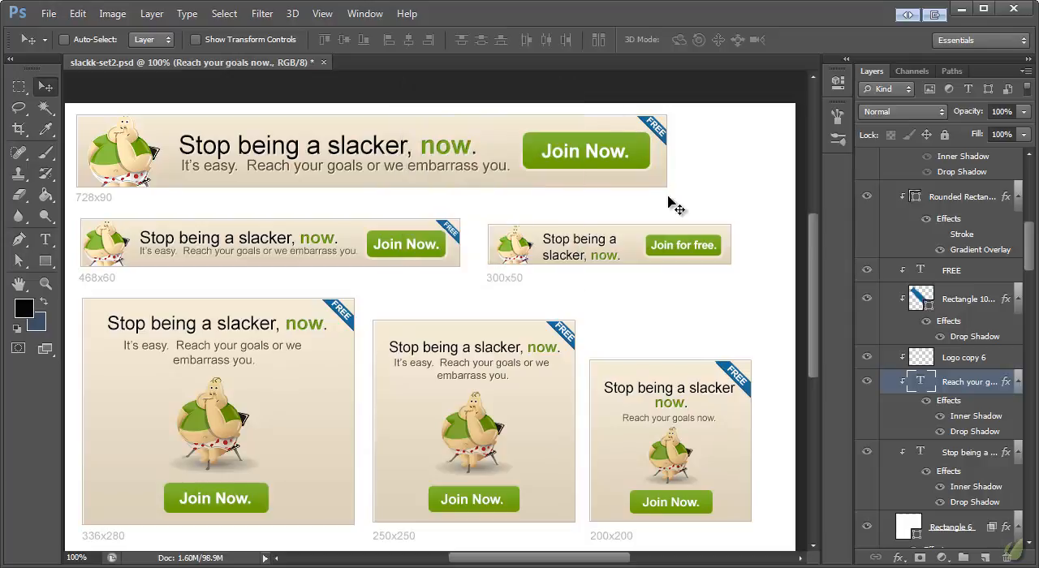
- Set the leading of the 300x50 banner's headline to 17 pt and nudge the text slightly towards the button
{"action": "left_click", "coordinate": [574, 260], "text": "ctrl"}
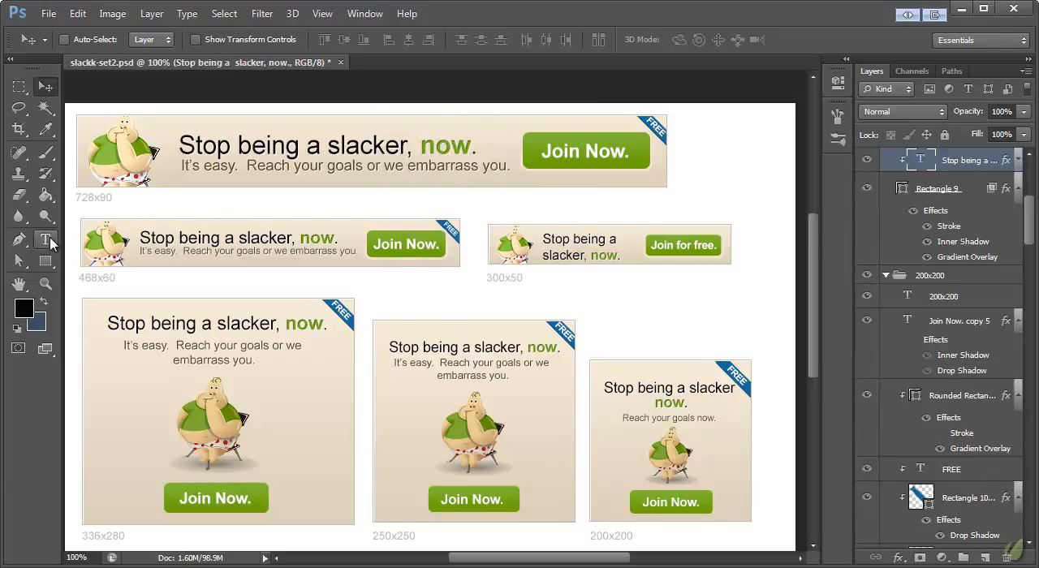
{"action": "left_click", "coordinate": [49, 241]}
{"action": "left_click", "coordinate": [362, 14]}
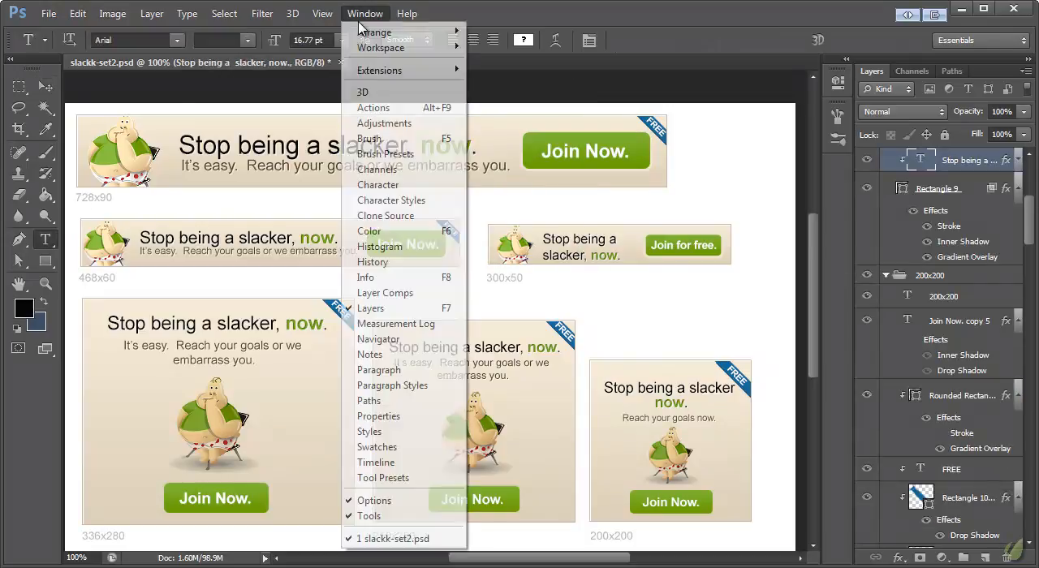
{"action": "left_click", "coordinate": [388, 185]}
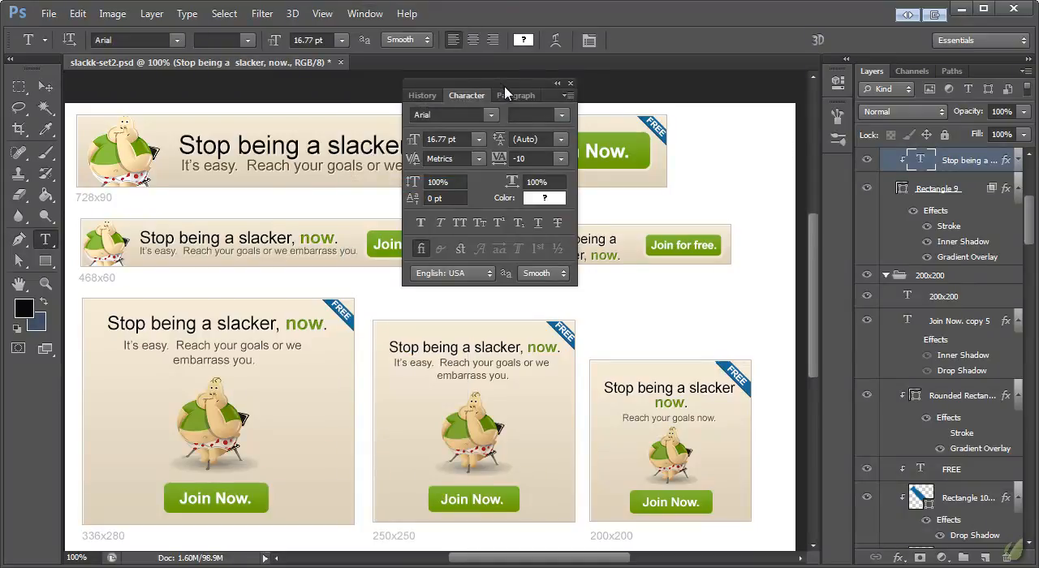
{"action": "left_click", "coordinate": [560, 139]}
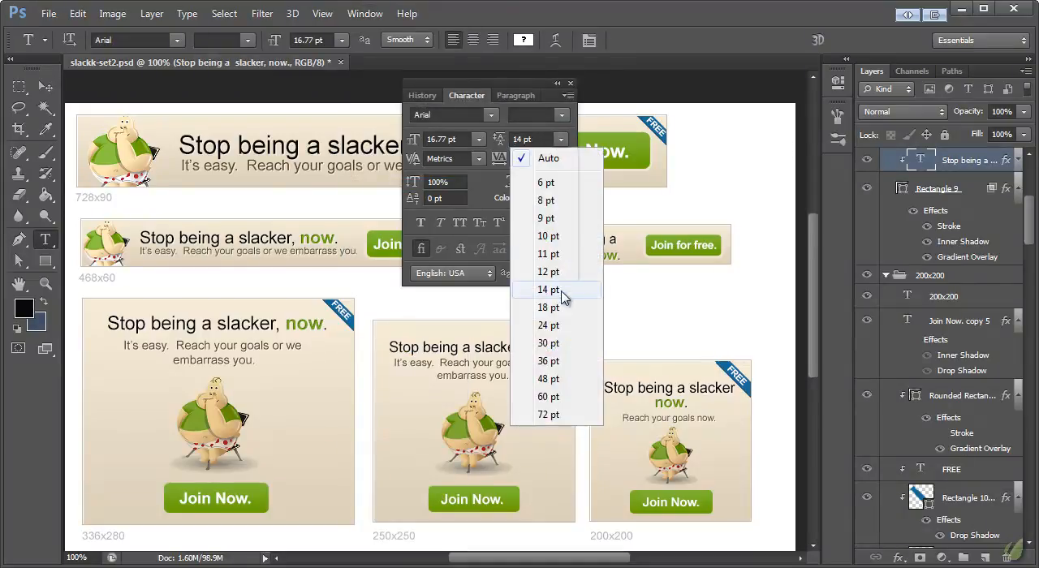
{"action": "left_click", "coordinate": [566, 289]}
{"action": "double_click", "coordinate": [524, 139]}
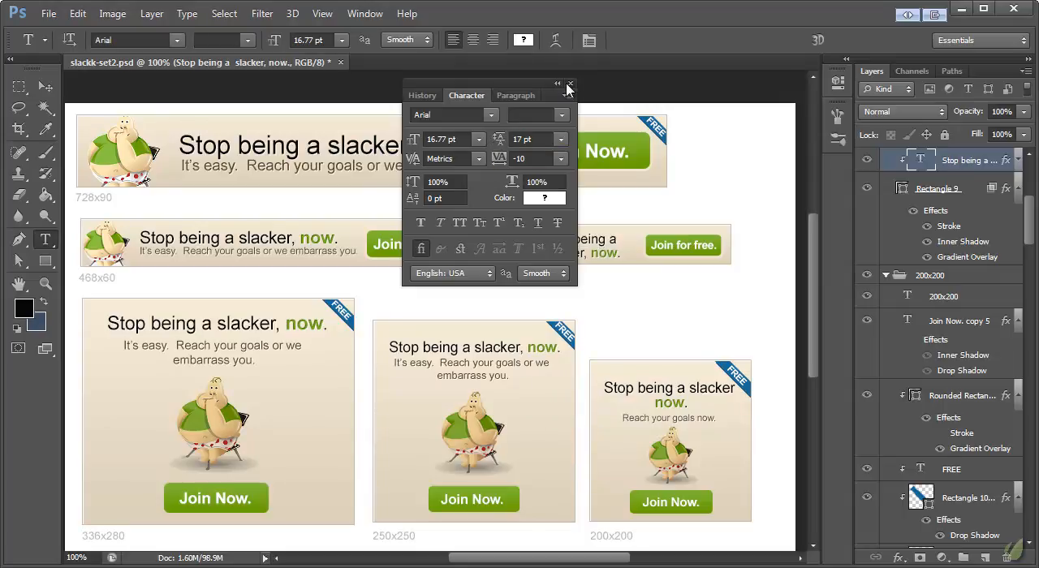
{"action": "left_click", "coordinate": [570, 83]}
{"action": "left_click", "coordinate": [45, 87]}
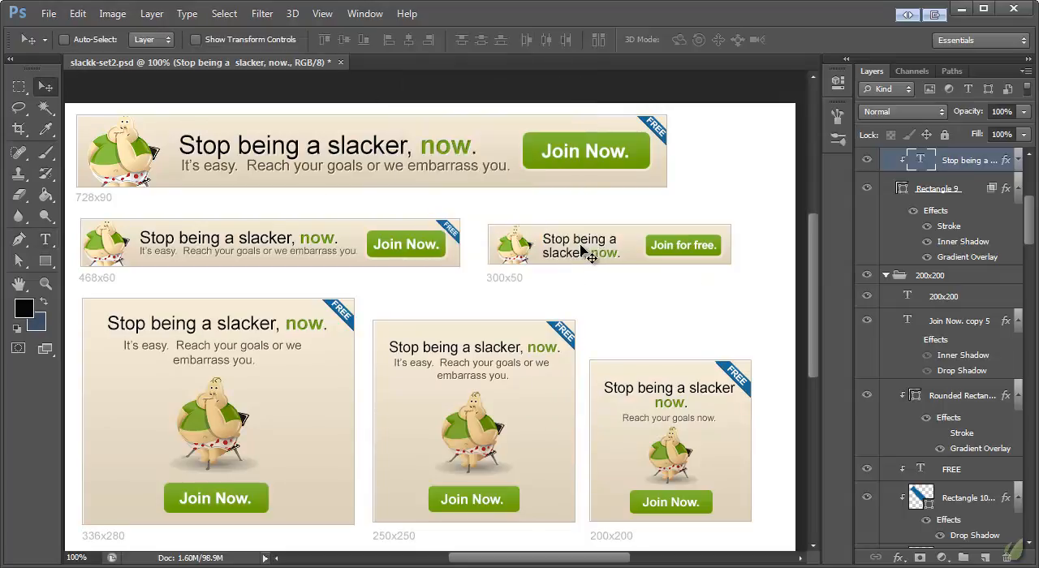
{"action": "left_click_drag", "start_coordinate": [586, 246], "coordinate": [590, 245]}
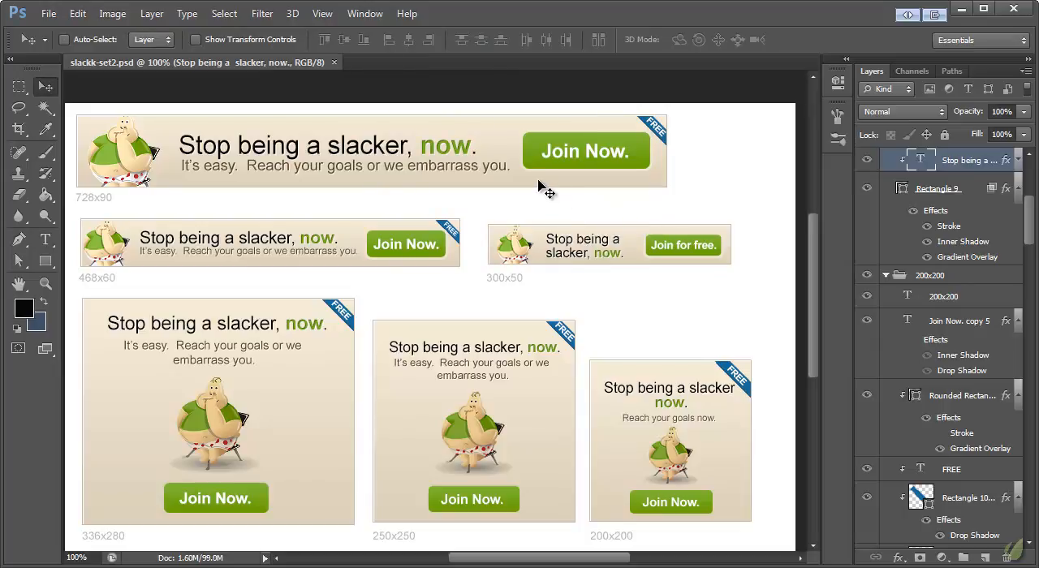
- Save the document under the new name slackk-set3.psd
{"action": "left_click", "coordinate": [49, 14]}
{"action": "left_click", "coordinate": [54, 209]}
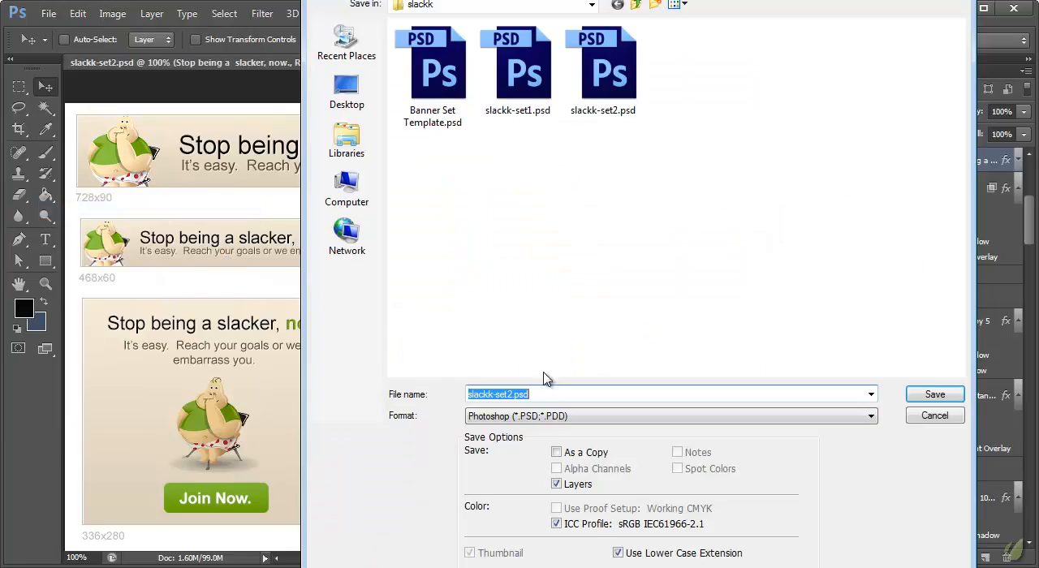
{"action": "left_click", "coordinate": [510, 393]}
{"action": "type", "text": "3"}
{"action": "left_click", "coordinate": [933, 394]}
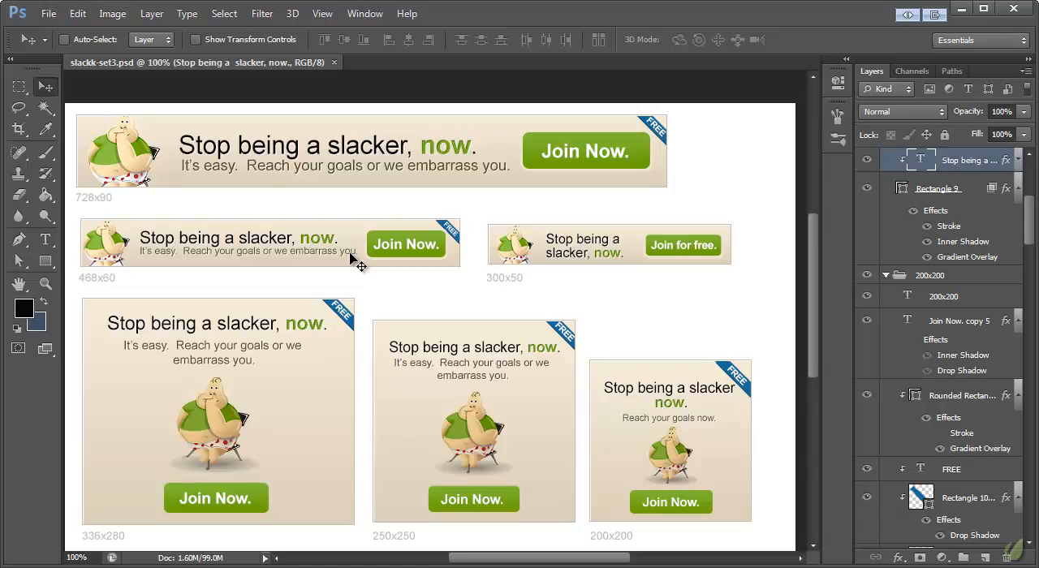
{"action": "left_click", "coordinate": [45, 240]}
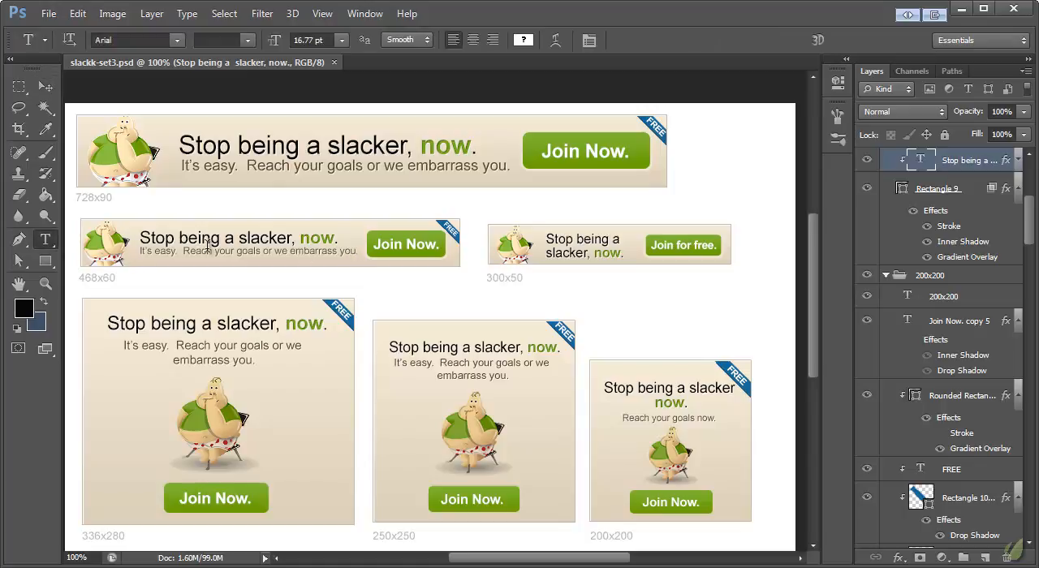
{"action": "left_click", "coordinate": [46, 86]}
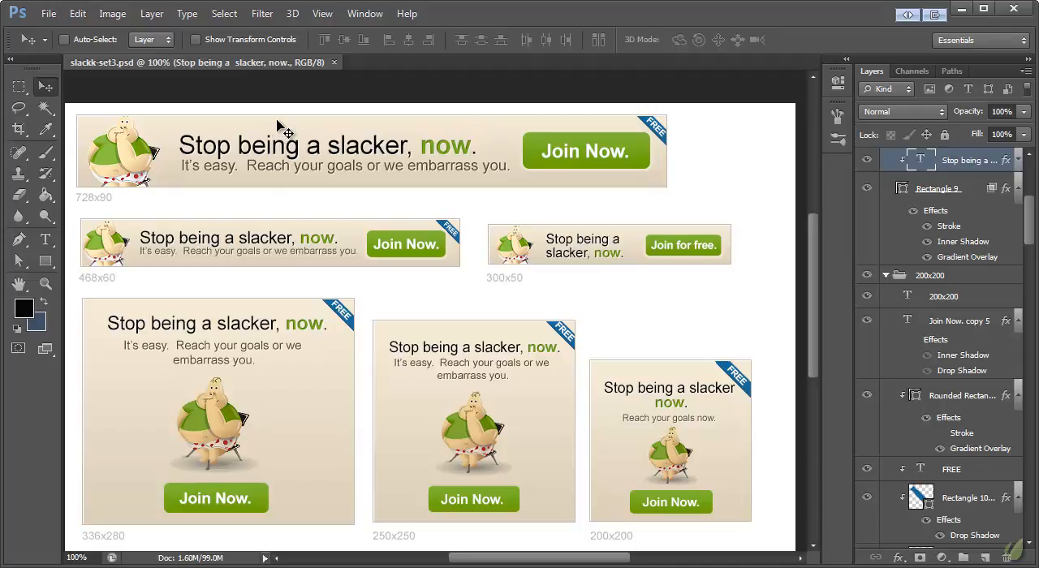
- Set the stroke size of the 728x90 banner's background rectangle to 3 px in its layer style
{"action": "left_click", "coordinate": [87, 122], "text": "ctrl"}
{"action": "scroll", "coordinate": [933, 430], "scroll_direction": "down", "scroll_amount": 1}
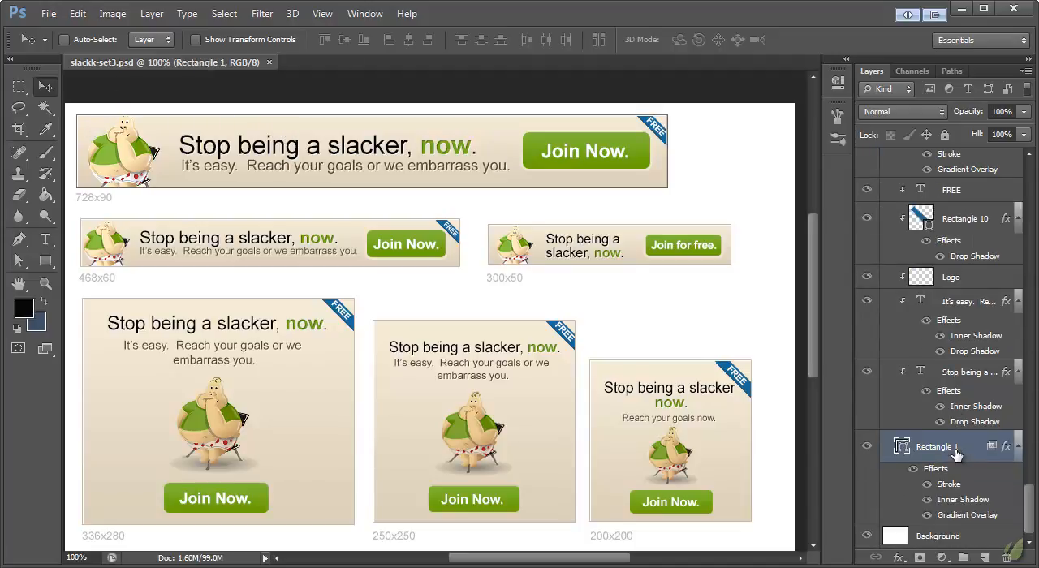
{"action": "scroll", "coordinate": [985, 449], "scroll_direction": "up", "scroll_amount": 10}
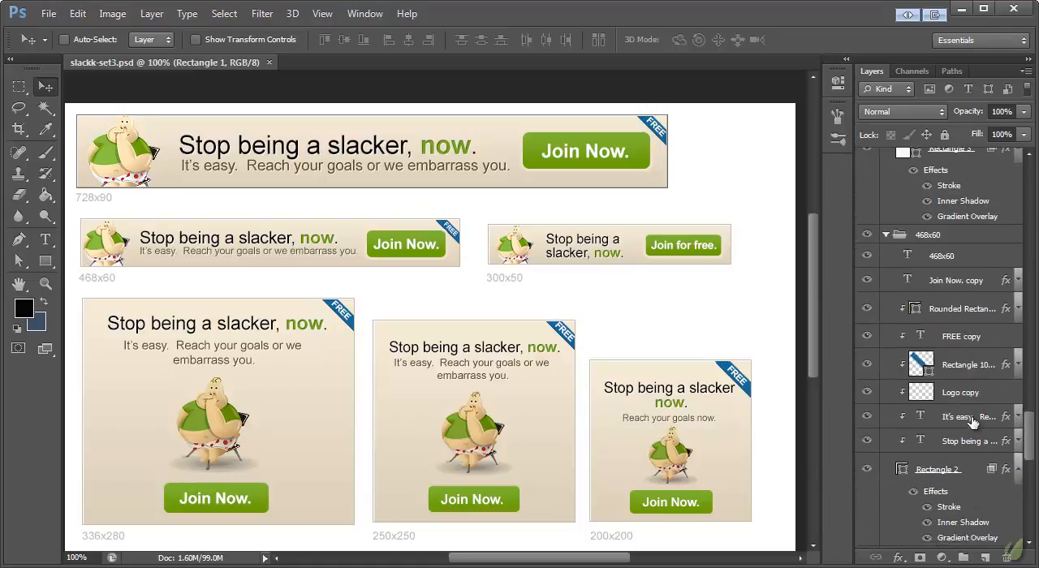
{"action": "left_click_drag", "start_coordinate": [1031, 430], "coordinate": [1030, 535]}
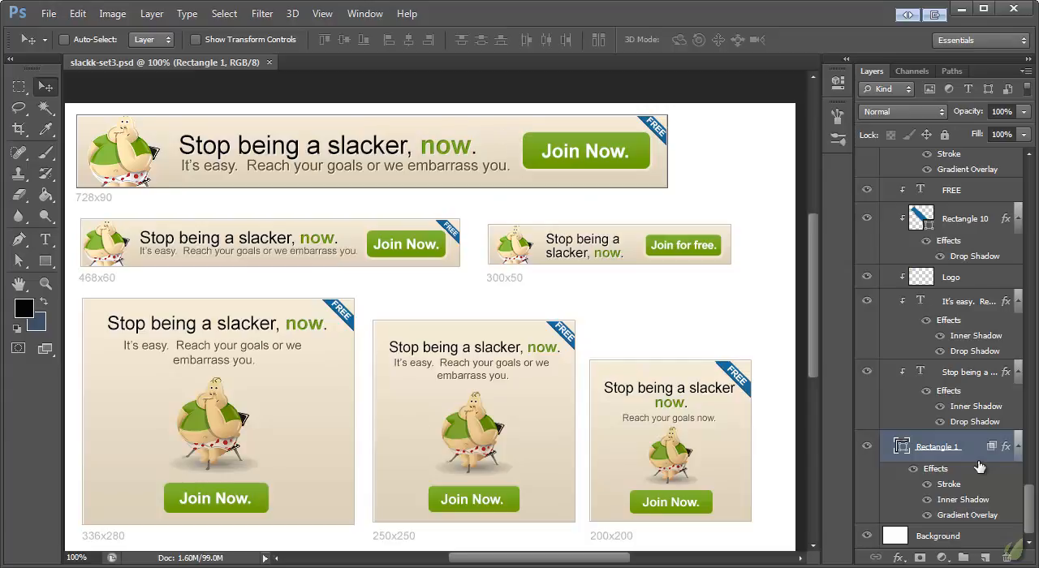
{"action": "left_click", "coordinate": [941, 451]}
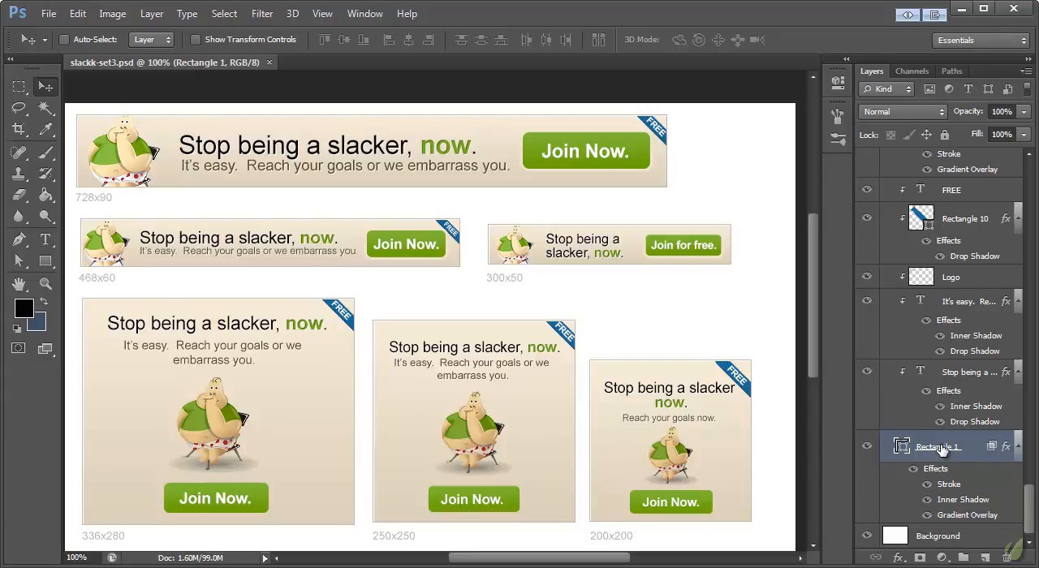
{"action": "double_click", "coordinate": [973, 516]}
{"action": "left_click_drag", "start_coordinate": [475, 76], "coordinate": [601, 222]}
{"action": "left_click", "coordinate": [275, 340]}
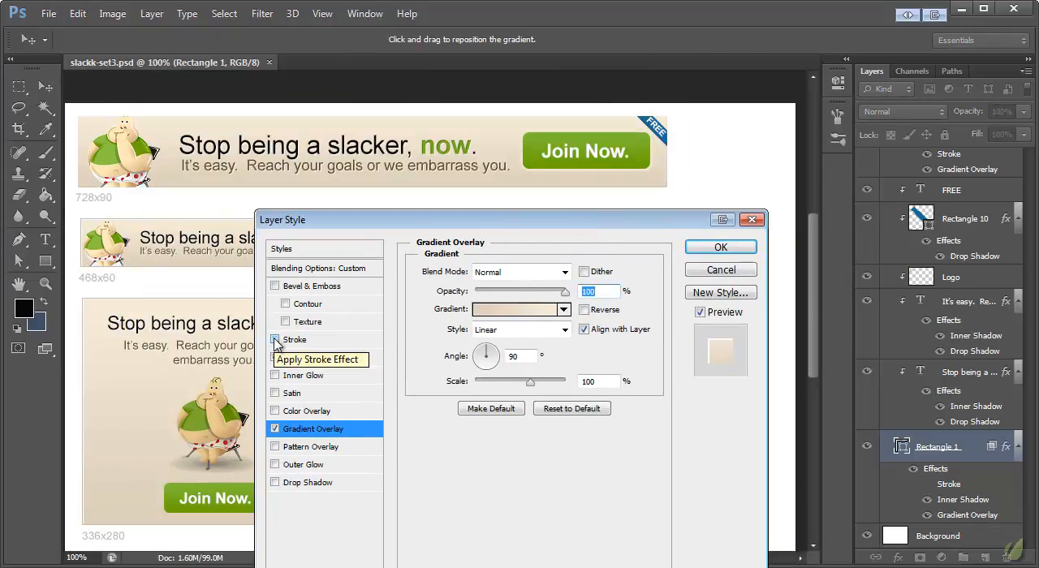
{"action": "left_click", "coordinate": [275, 340]}
{"action": "left_click", "coordinate": [310, 340]}
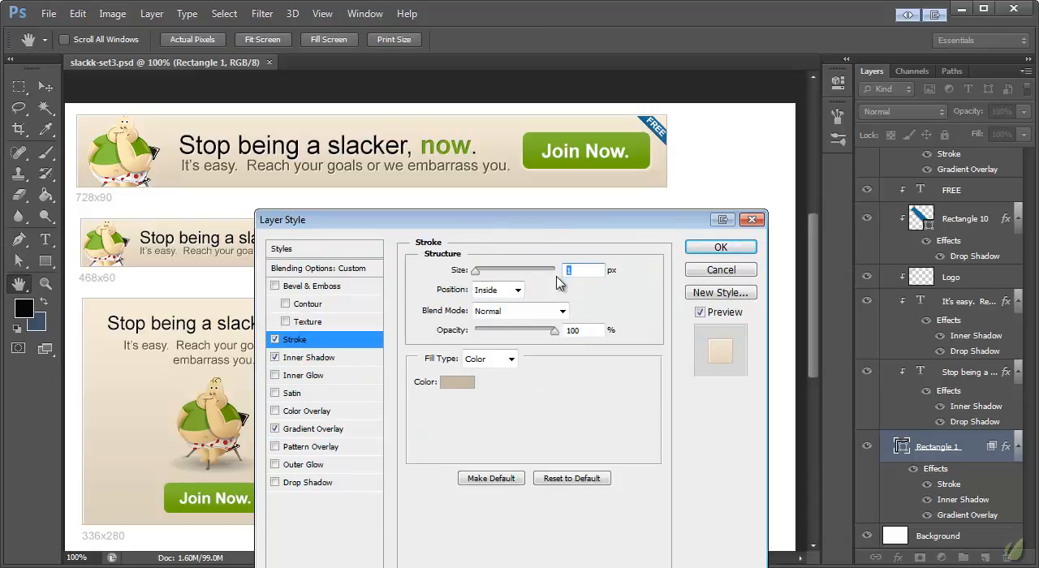
{"action": "type", "text": "3"}
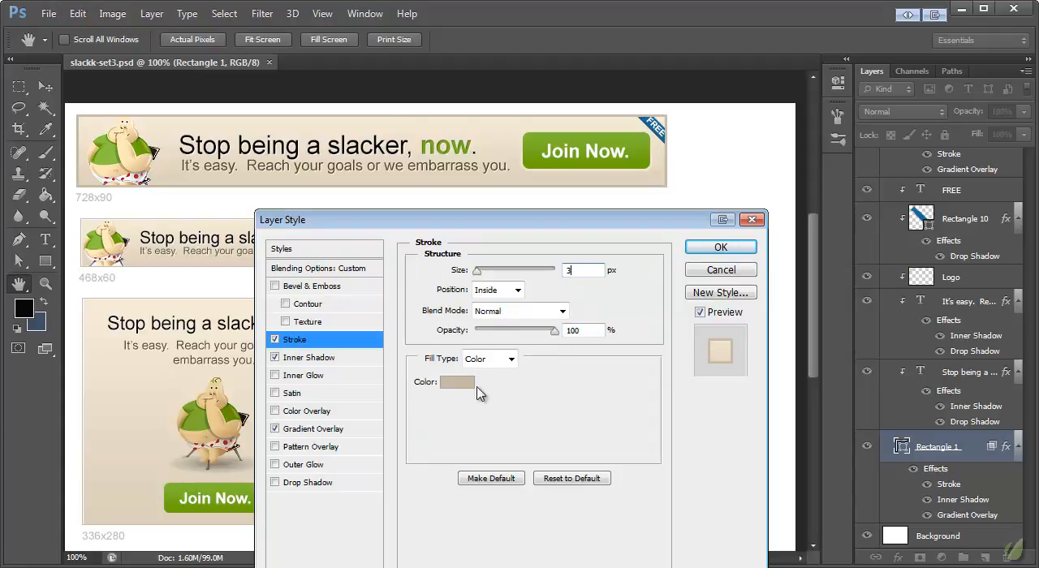
- Change the background rectangle's stroke colour to light blue #8fc3db and its size to 2 px
{"action": "left_click", "coordinate": [461, 385]}
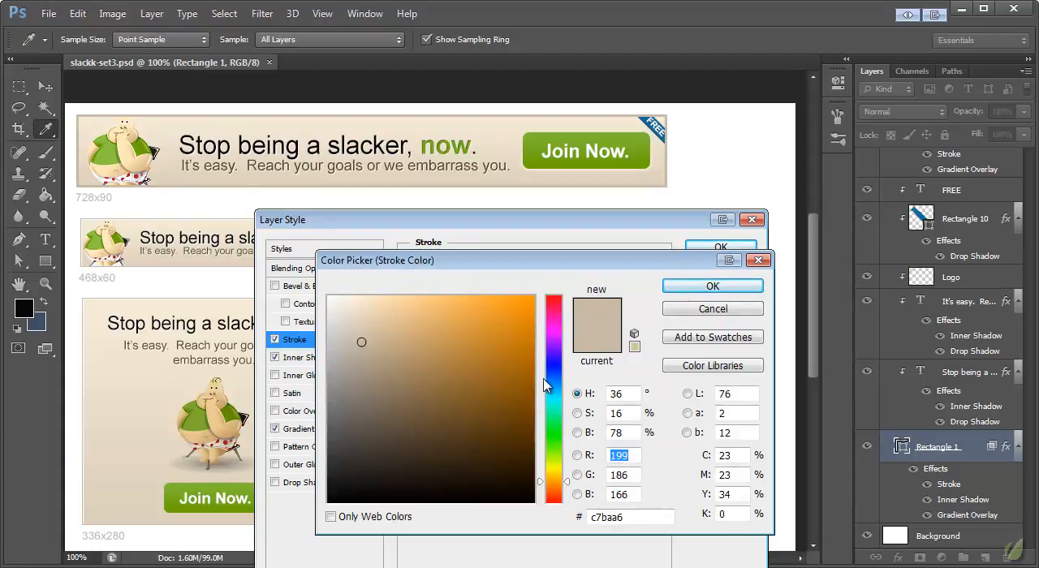
{"action": "left_click", "coordinate": [553, 389]}
{"action": "left_click", "coordinate": [394, 320]}
{"action": "mouse_move", "coordinate": [394, 320]}
{"action": "left_mouse_down"}
{"action": "mouse_move", "coordinate": [374, 329]}
{"action": "mouse_move", "coordinate": [398, 324]}
{"action": "left_mouse_up"}
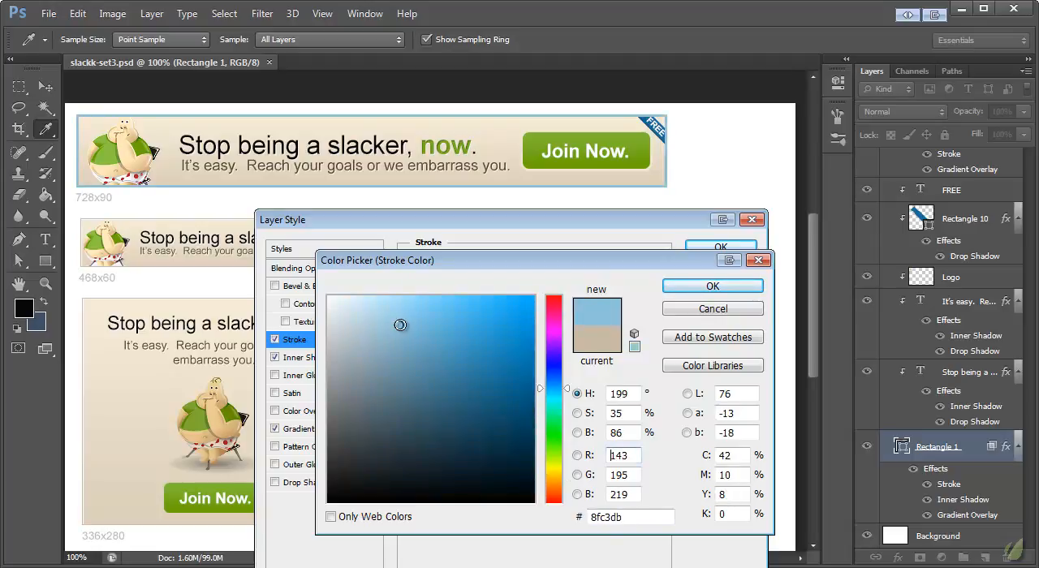
{"action": "left_click", "coordinate": [730, 291]}
{"action": "double_click", "coordinate": [588, 269]}
{"action": "type", "text": "2"}
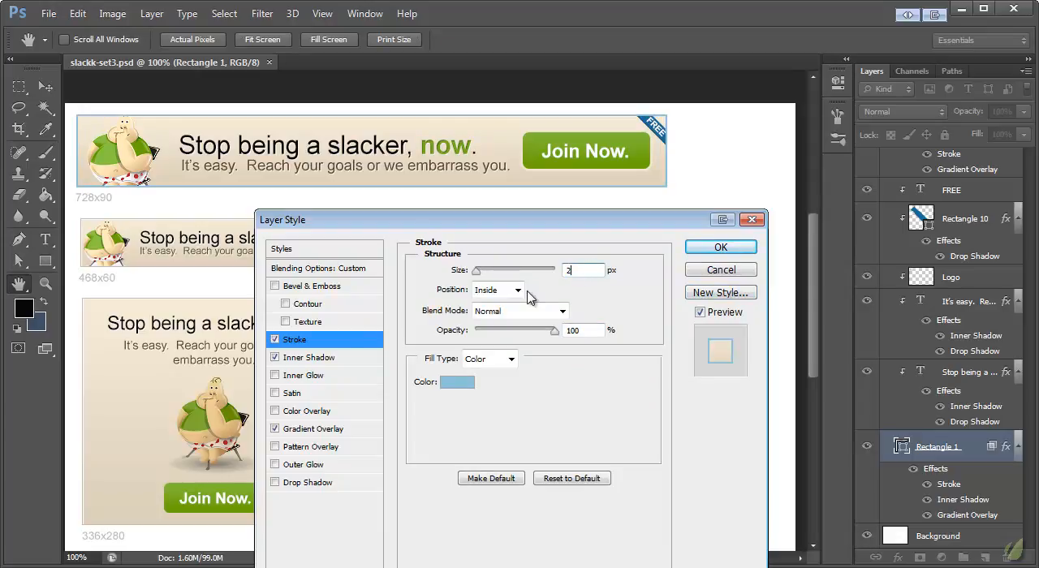
{"action": "left_click", "coordinate": [314, 361]}
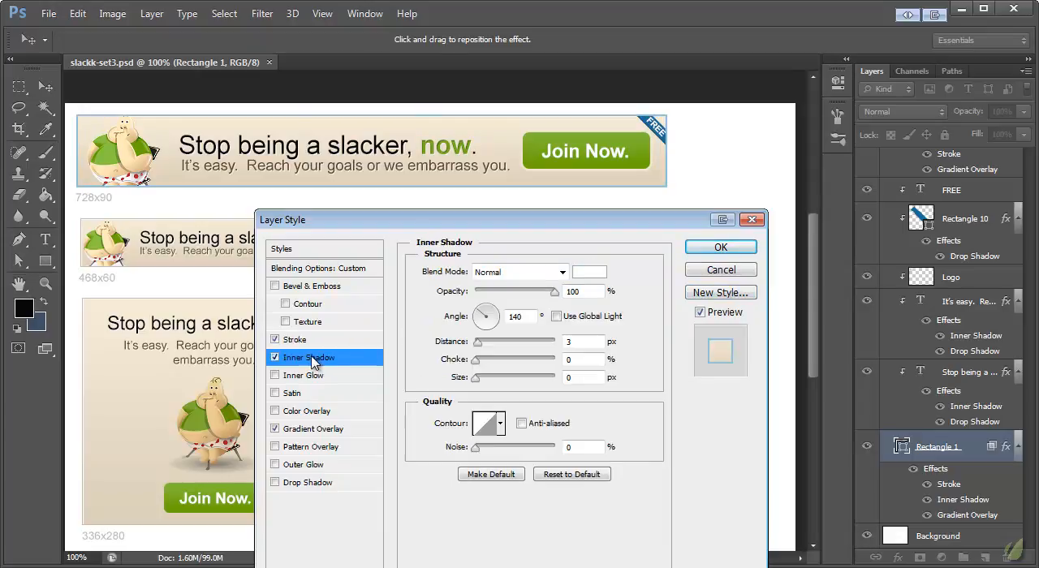
{"action": "left_click", "coordinate": [310, 429]}
{"action": "left_click", "coordinate": [513, 309]}
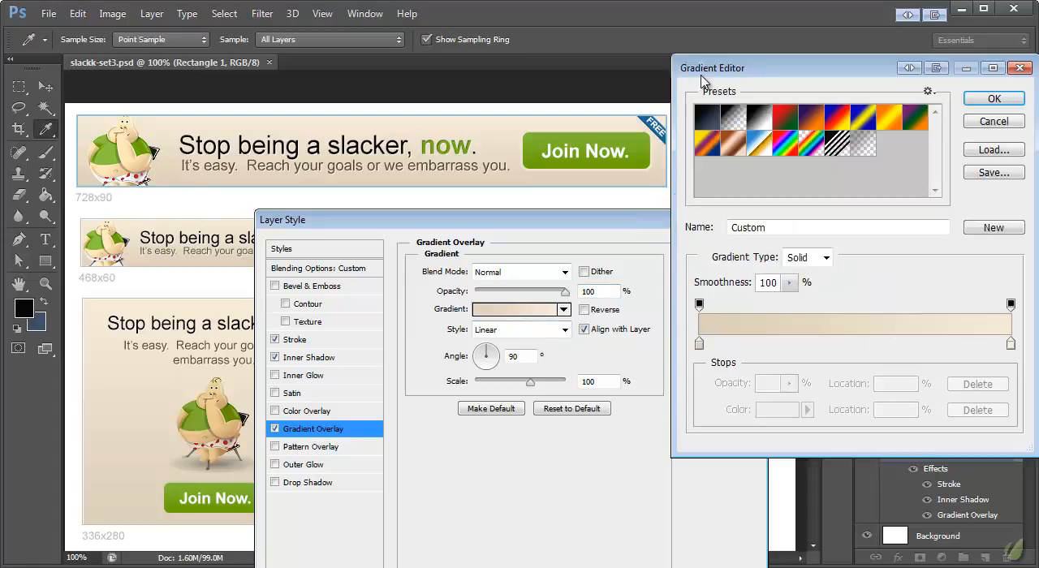
{"action": "double_click", "coordinate": [521, 486]}
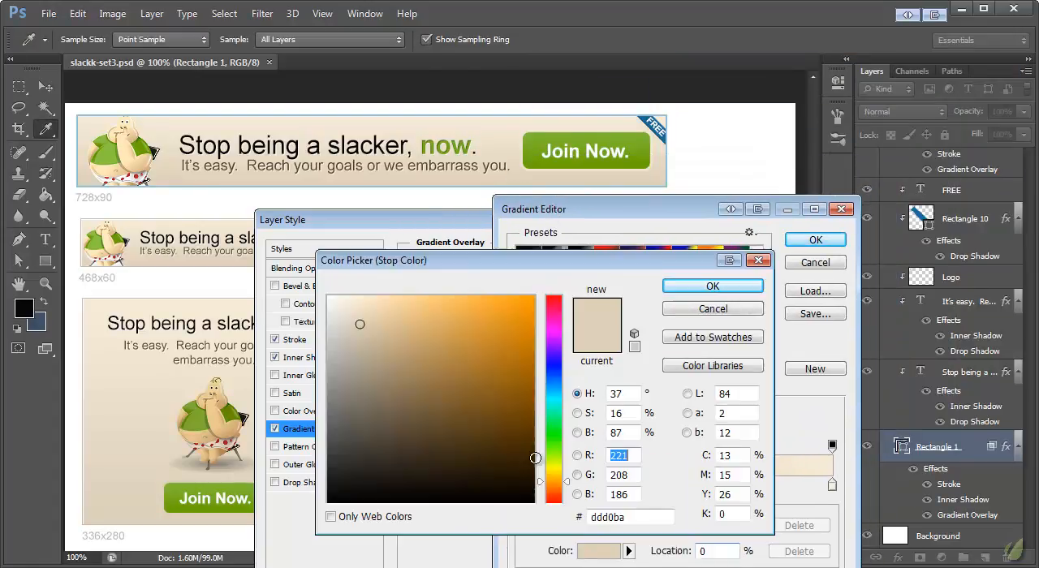
{"action": "left_click", "coordinate": [703, 311]}
{"action": "left_click", "coordinate": [814, 262]}
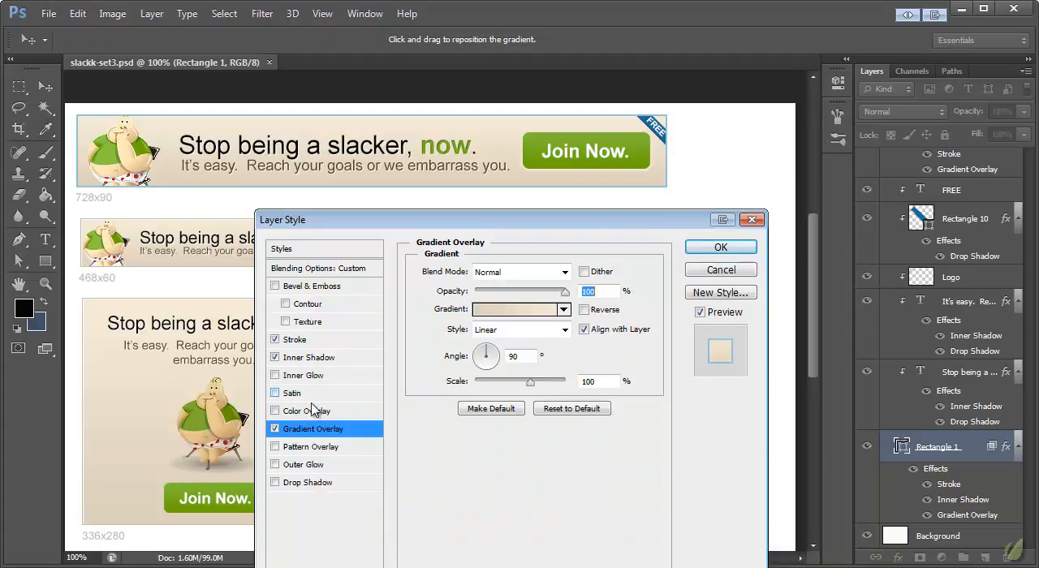
- Replace the 728x90 background rectangle's gradient overlay with a pale blue #e5f0f9 color overlay
{"action": "left_click", "coordinate": [275, 428]}
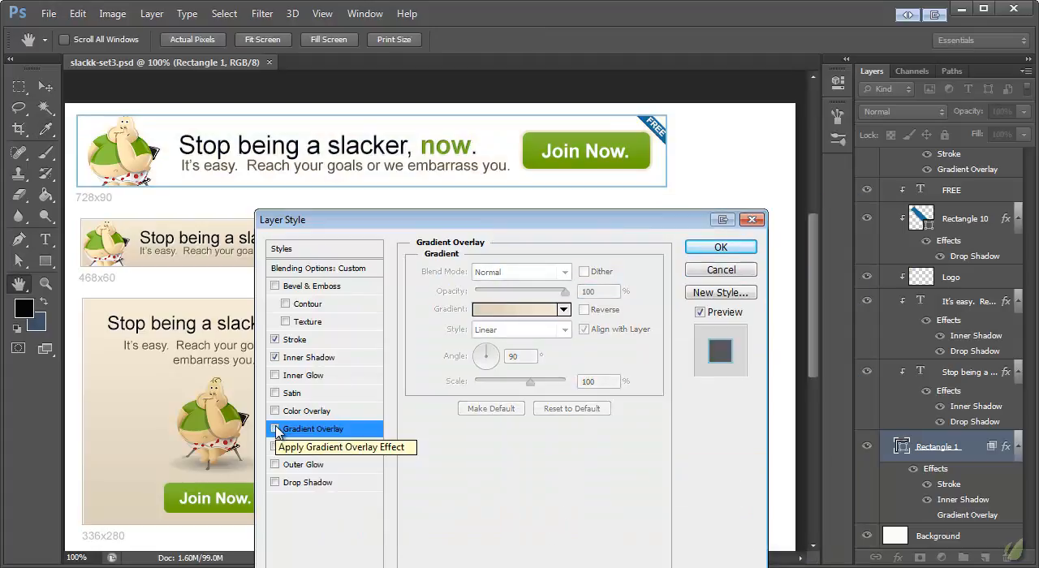
{"action": "left_click", "coordinate": [276, 411]}
{"action": "left_click", "coordinate": [308, 412]}
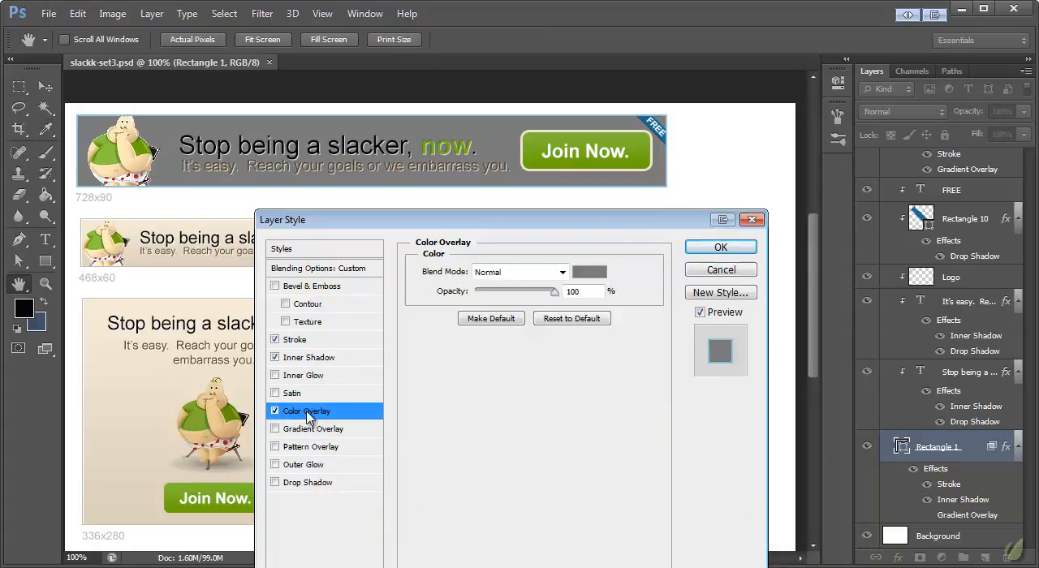
{"action": "left_click", "coordinate": [592, 274]}
{"action": "left_click", "coordinate": [648, 123]}
{"action": "left_click", "coordinate": [649, 122]}
{"action": "left_click", "coordinate": [349, 301]}
{"action": "mouse_move", "coordinate": [349, 301]}
{"action": "left_mouse_down"}
{"action": "mouse_move", "coordinate": [359, 302]}
{"action": "mouse_move", "coordinate": [340, 292]}
{"action": "mouse_move", "coordinate": [344, 301]}
{"action": "left_mouse_up"}
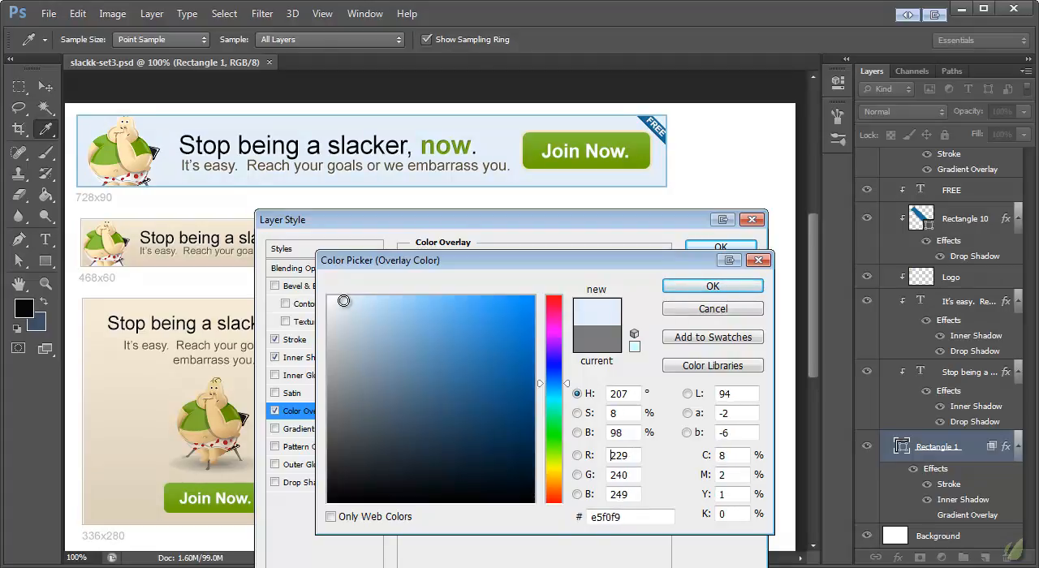
{"action": "left_click", "coordinate": [698, 286]}
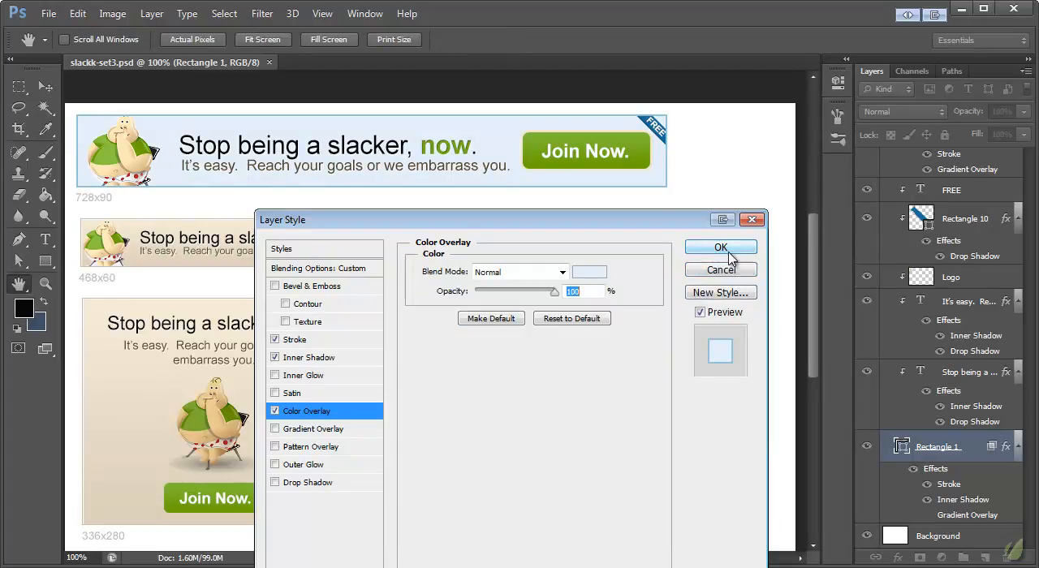
- Apply the color overlay and copy the layer style of the 728x90 banner's background rectangle
{"action": "left_click", "coordinate": [720, 247]}
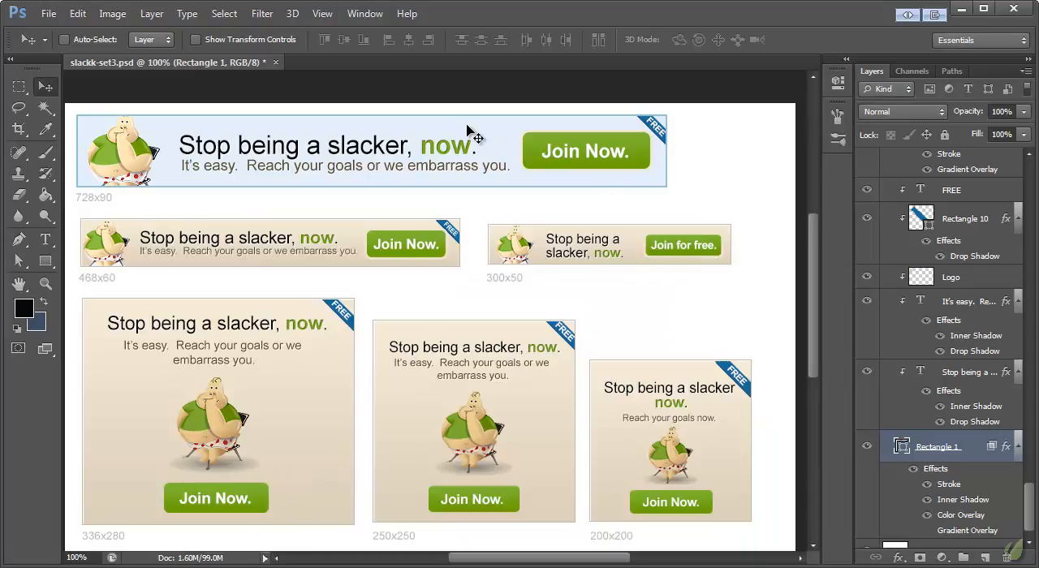
{"action": "right_click", "coordinate": [918, 449]}
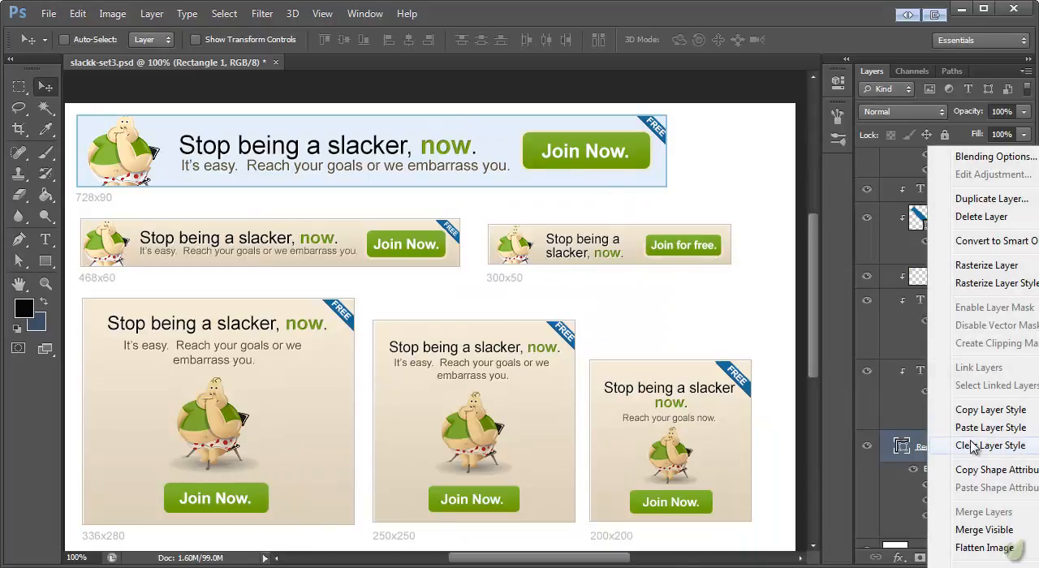
{"action": "left_click", "coordinate": [970, 410]}
- Select the background rectangles of the other five banners together and paste the copied layer style onto them
{"action": "scroll", "coordinate": [966, 381], "scroll_direction": "down", "scroll_amount": 6}
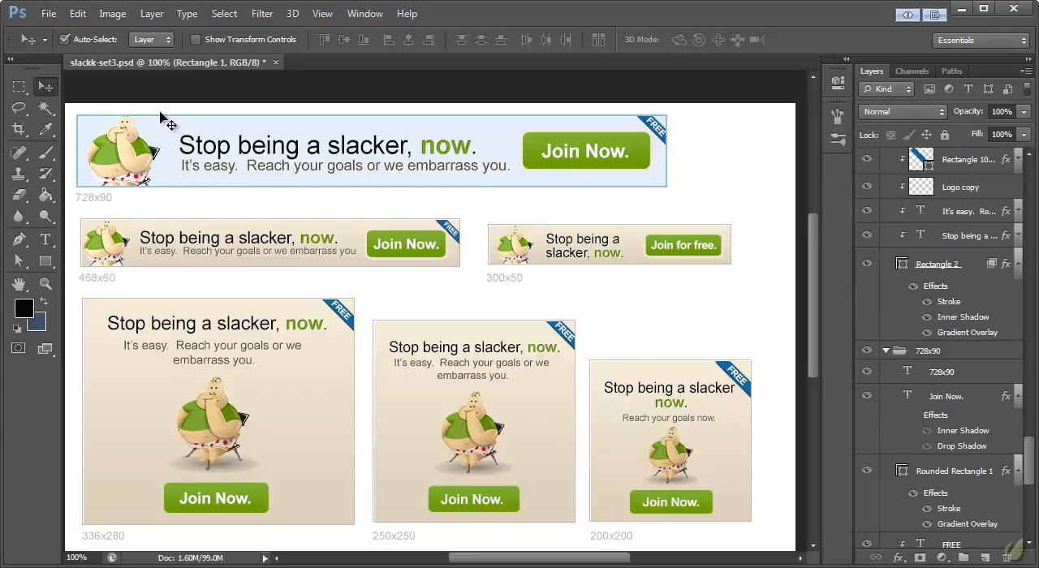
{"action": "left_click", "coordinate": [197, 436]}
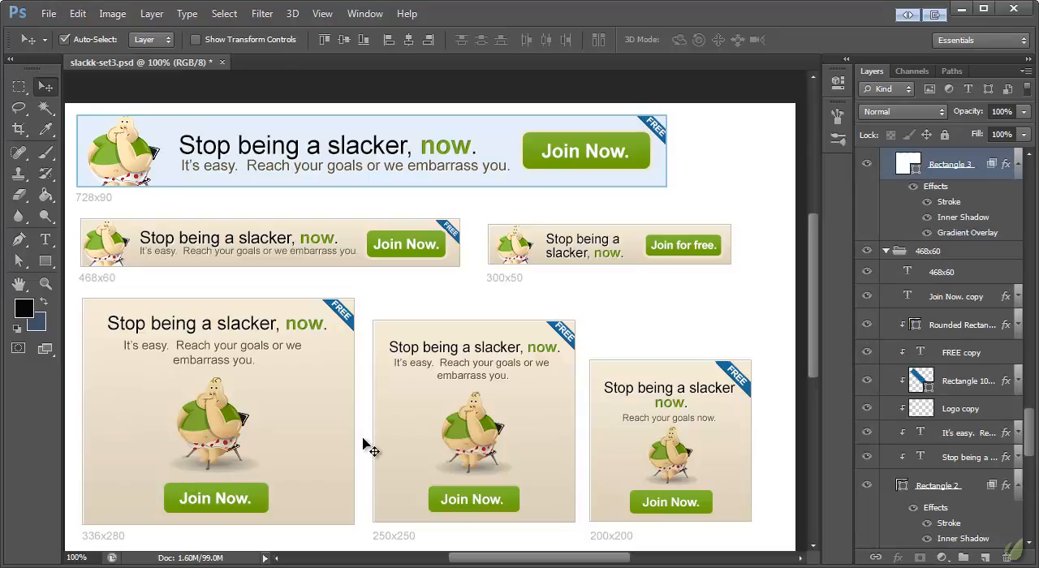
{"action": "left_click", "coordinate": [380, 432]}
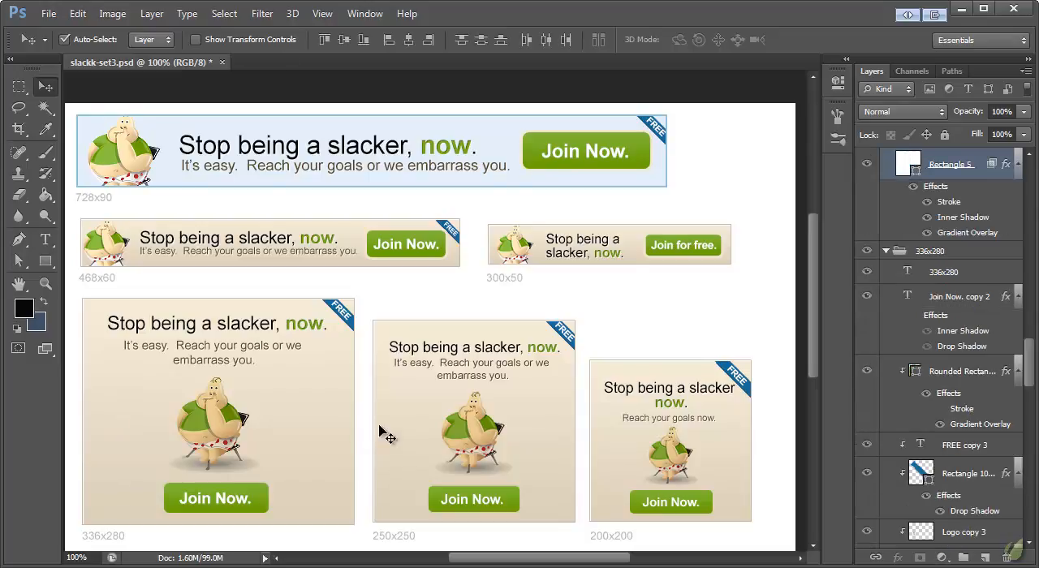
{"action": "left_click", "coordinate": [598, 466]}
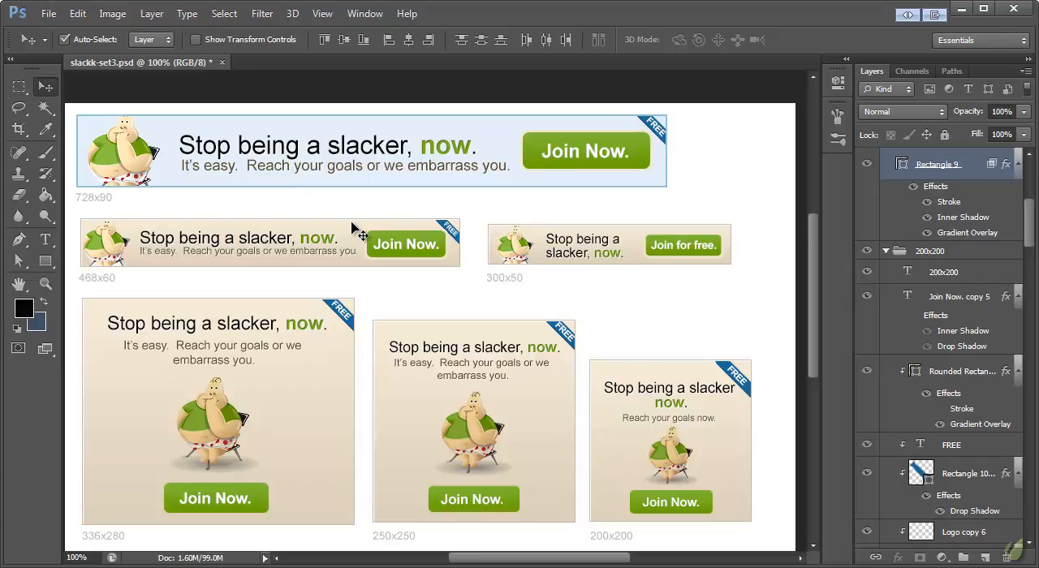
{"action": "right_click", "coordinate": [958, 166]}
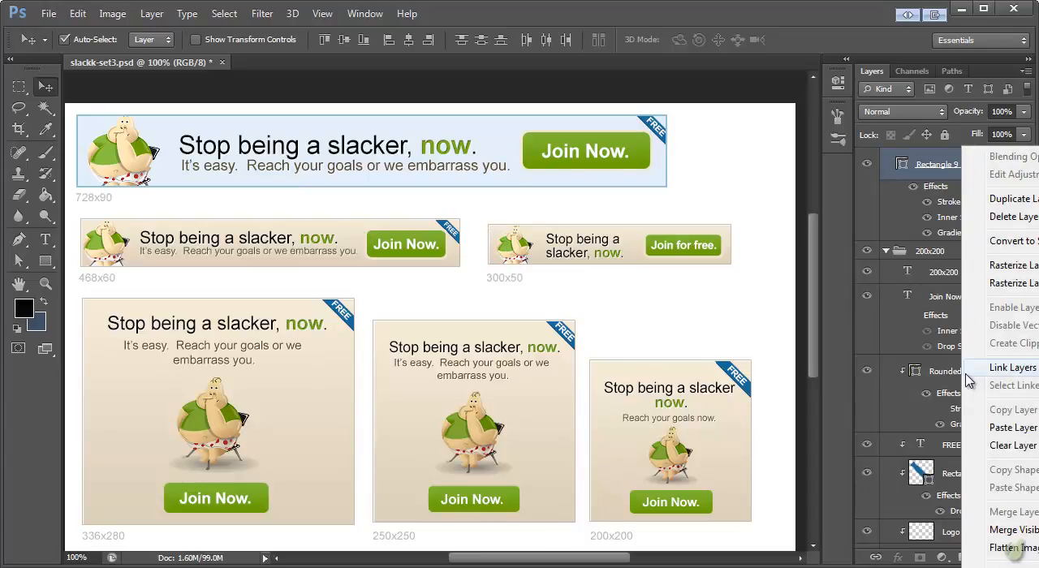
{"action": "left_click", "coordinate": [1003, 427]}
{"action": "scroll", "coordinate": [682, 341], "scroll_direction": "down", "scroll_amount": 2}
{"action": "scroll", "coordinate": [686, 350], "scroll_direction": "up", "scroll_amount": 2}
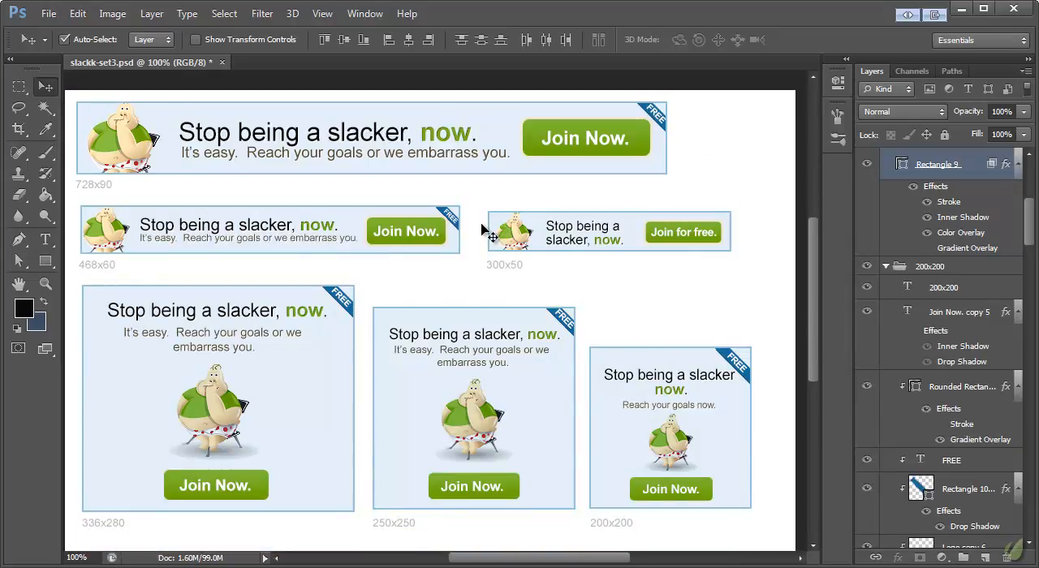
- Recolour the word "now" in the 728x90 banner's headline to blue #1a63ad
{"action": "left_click", "coordinate": [542, 138]}
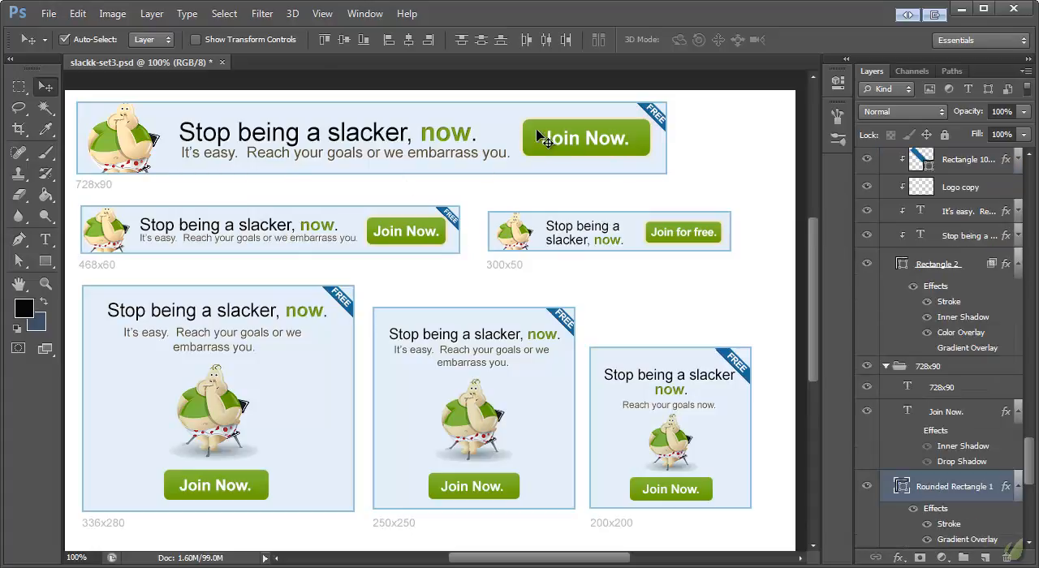
{"action": "left_click", "coordinate": [45, 241]}
{"action": "double_click", "coordinate": [439, 134]}
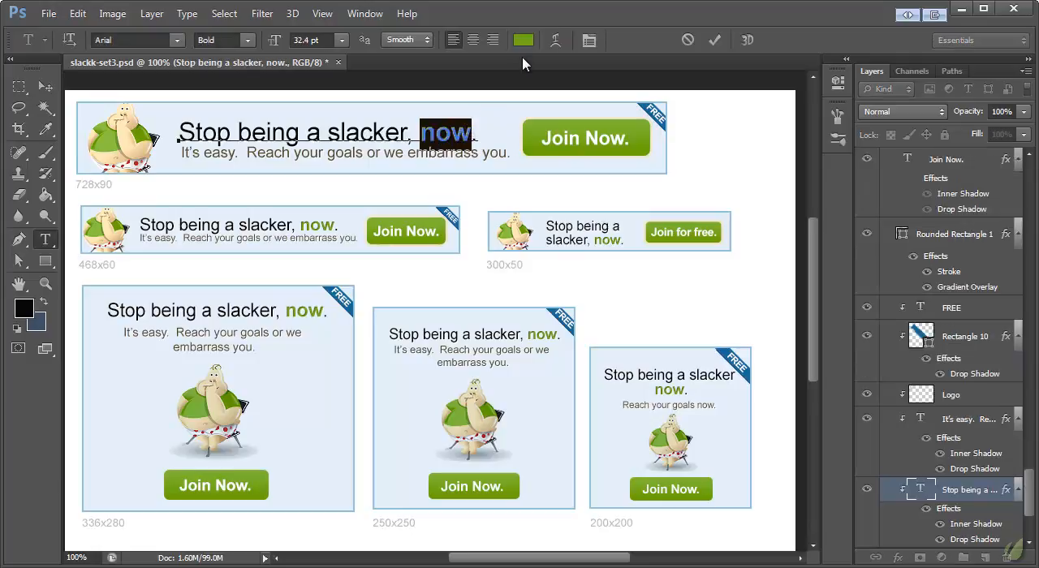
{"action": "left_click", "coordinate": [522, 40]}
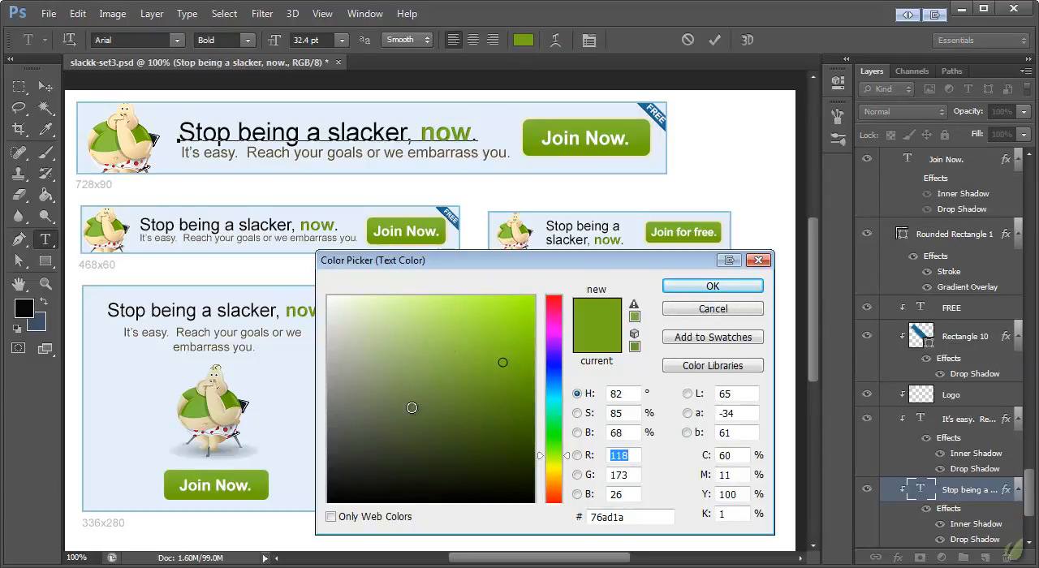
{"action": "left_click", "coordinate": [554, 381]}
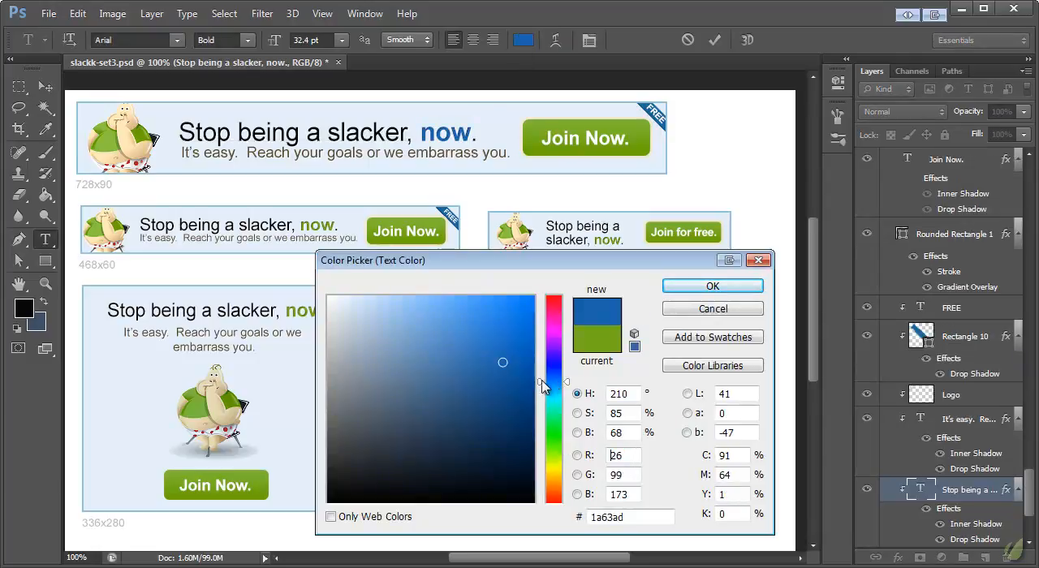
{"action": "left_click", "coordinate": [733, 291]}
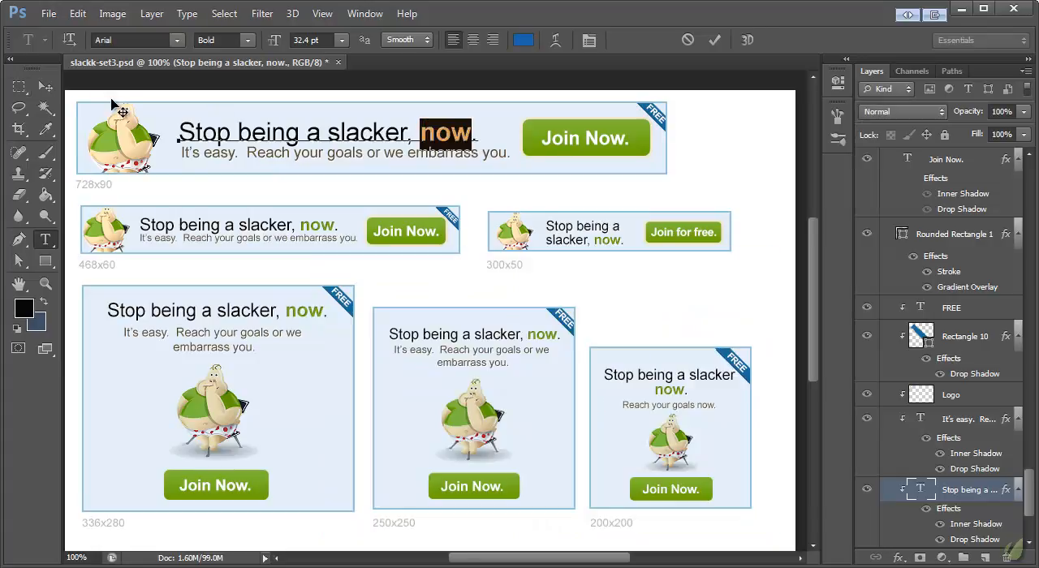
{"action": "left_click", "coordinate": [45, 87]}
{"action": "left_click", "coordinate": [46, 239]}
{"action": "left_click", "coordinate": [45, 87]}
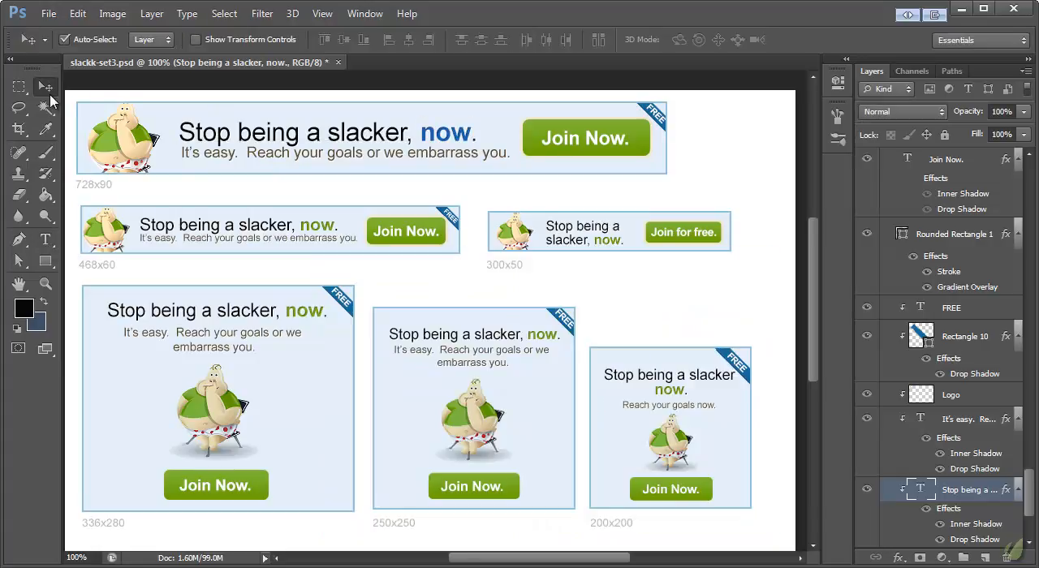
- Set the 0% stop of the 728x90 Join Now button's gradient overlay to dark blue #00528b
{"action": "left_click", "coordinate": [528, 128]}
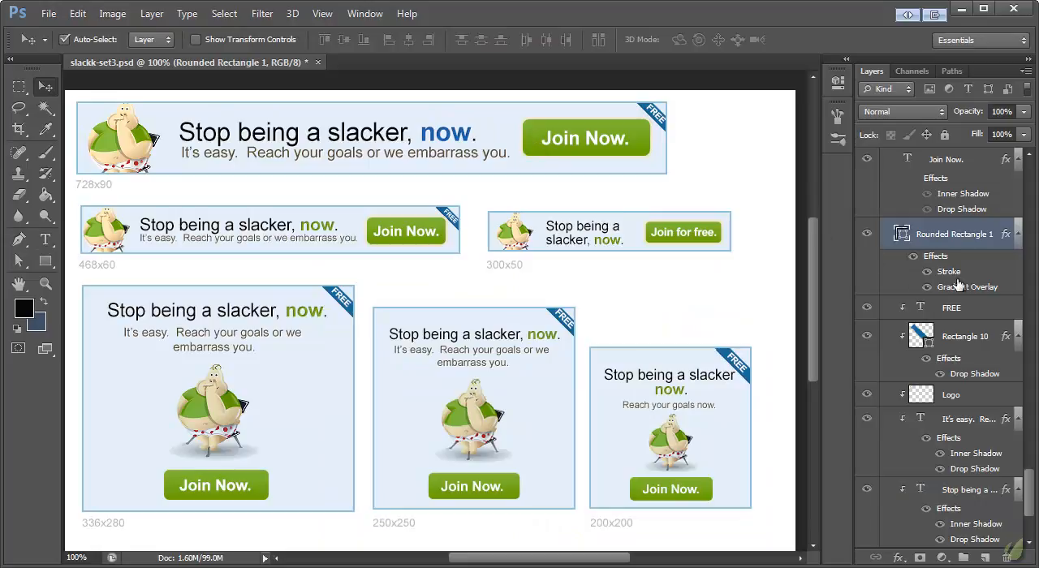
{"action": "double_click", "coordinate": [956, 288]}
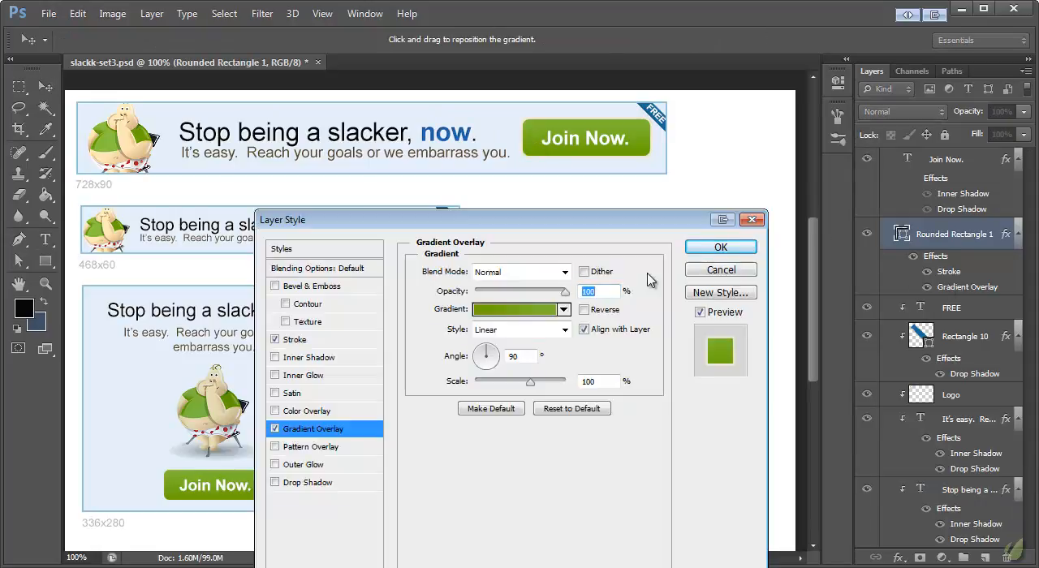
{"action": "left_click", "coordinate": [501, 310]}
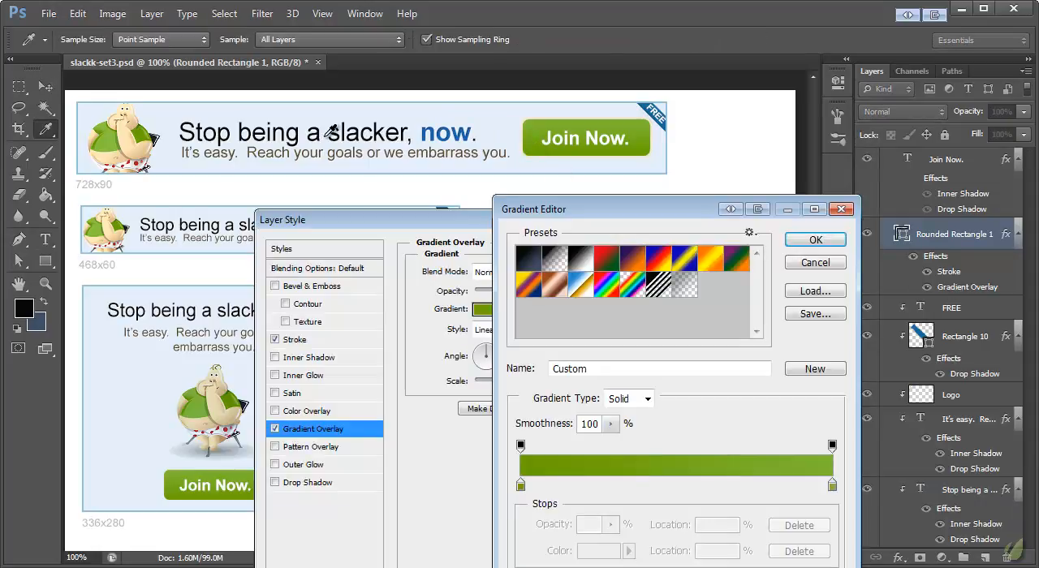
{"action": "double_click", "coordinate": [521, 484]}
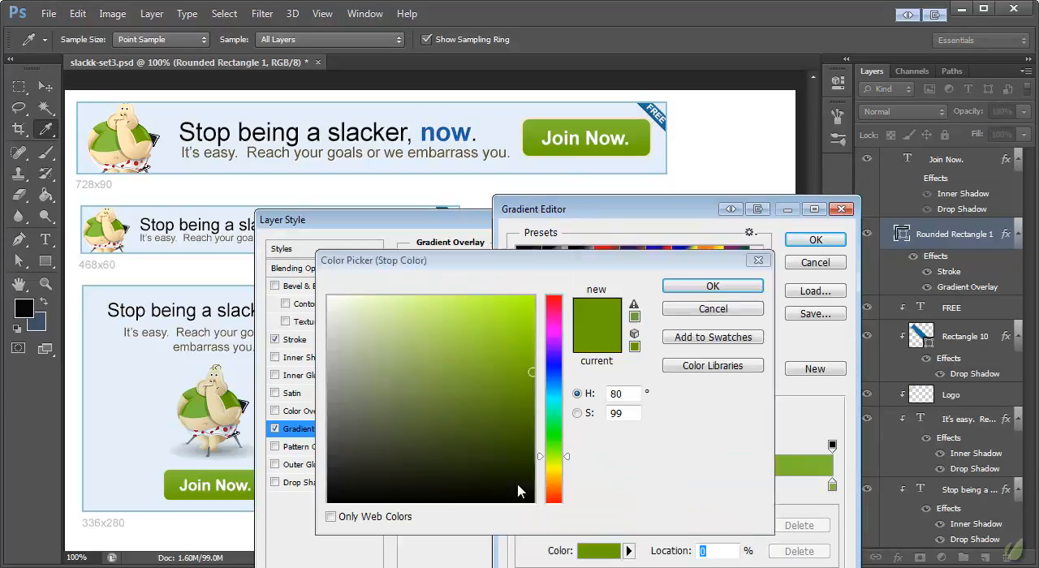
{"action": "left_click", "coordinate": [549, 386]}
{"action": "left_click", "coordinate": [534, 391]}
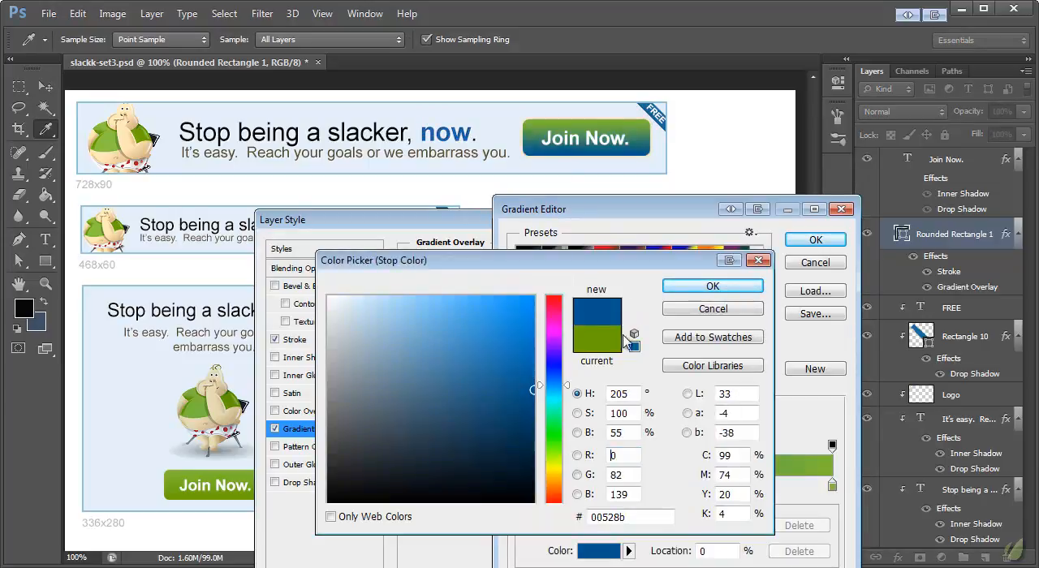
{"action": "left_click", "coordinate": [711, 286]}
- Set the 100% stop of the button's gradient to brighter blue #0f75cb and accept the edited gradient
{"action": "double_click", "coordinate": [832, 486]}
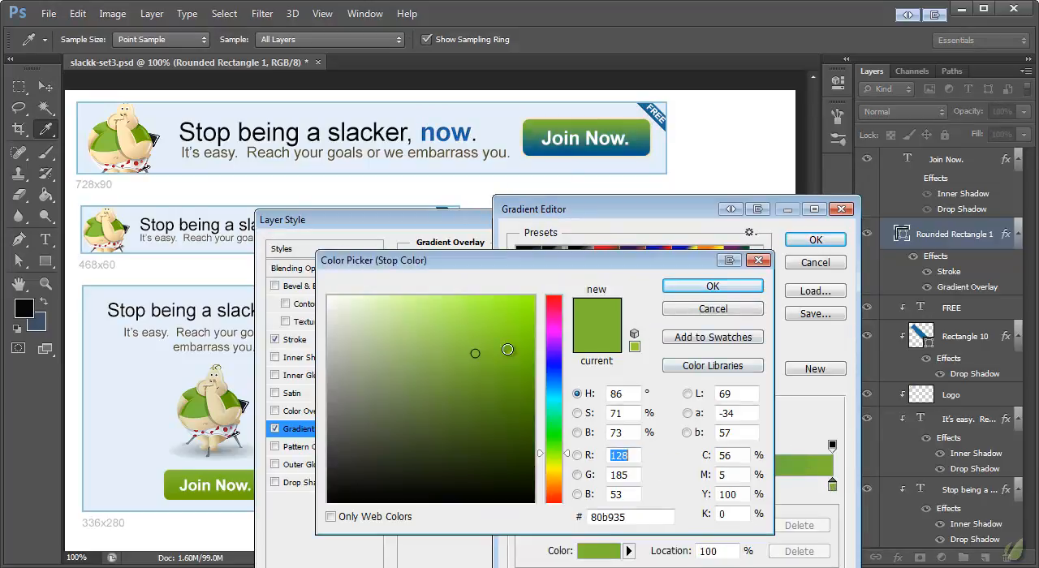
{"action": "left_click", "coordinate": [539, 383]}
{"action": "left_click_drag", "start_coordinate": [536, 374], "coordinate": [512, 338]}
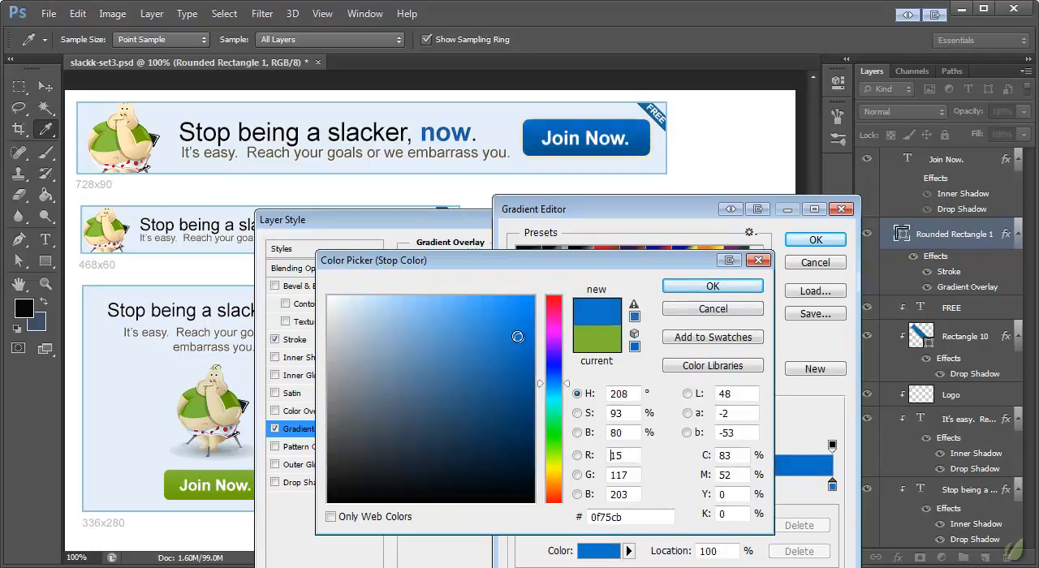
{"action": "left_click", "coordinate": [757, 290]}
{"action": "left_click", "coordinate": [815, 240]}
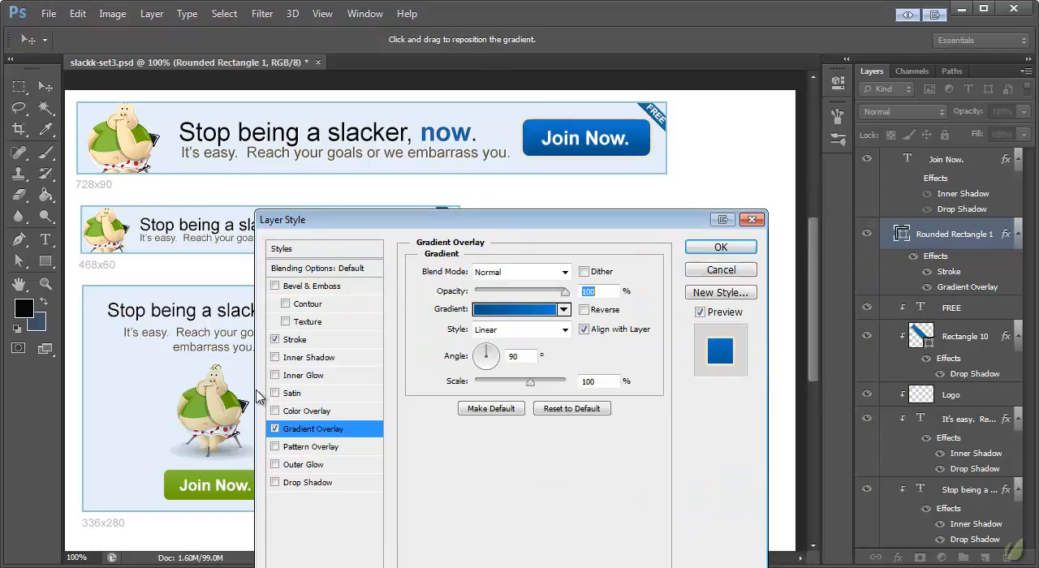
- Turn off the stroke effect on the 728x90 Join Now button and apply its layer style
{"action": "left_click", "coordinate": [274, 339]}
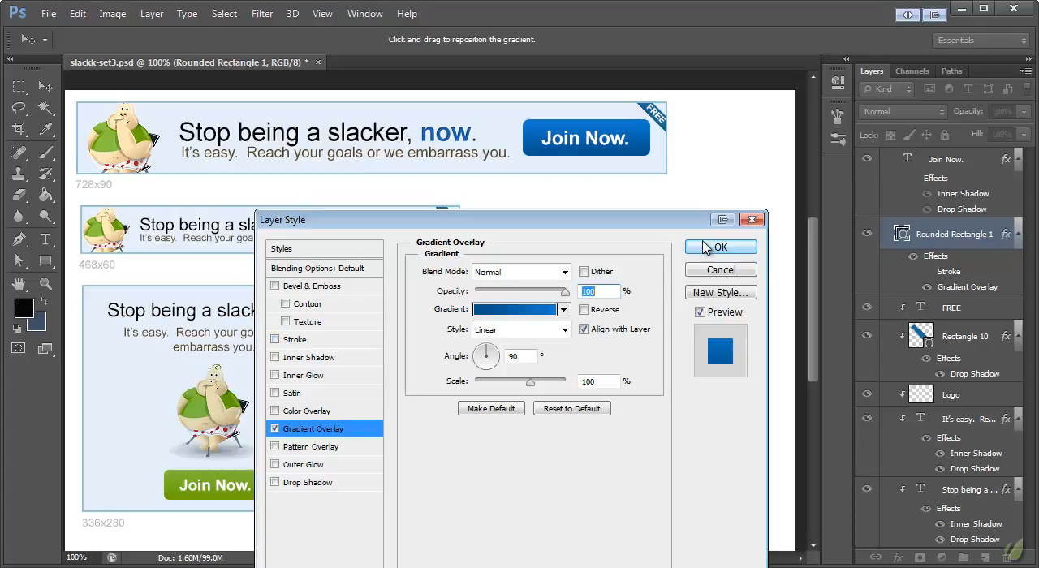
{"action": "left_click", "coordinate": [720, 248]}
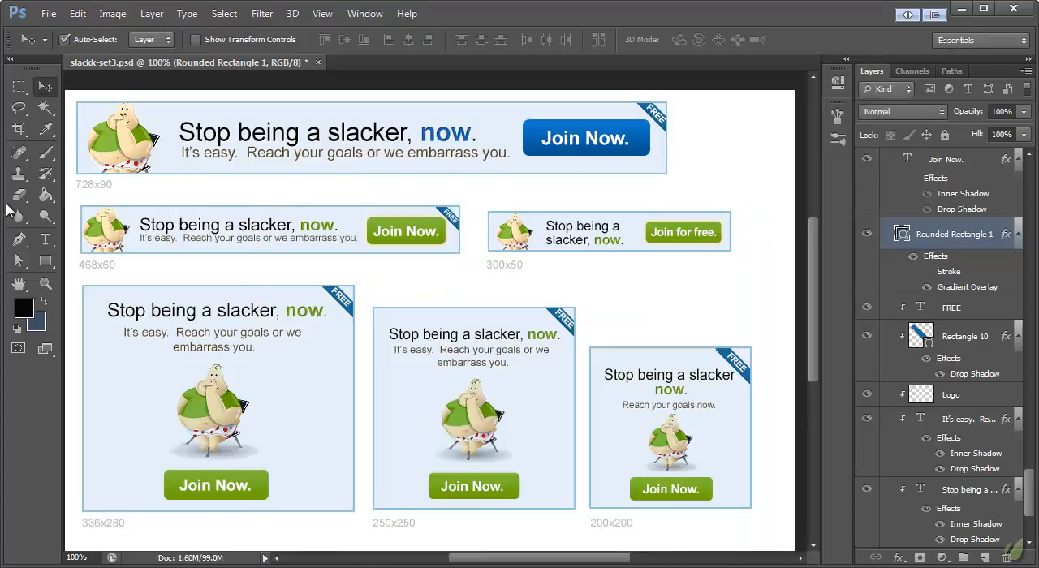
{"action": "scroll", "coordinate": [486, 207], "scroll_direction": "down", "scroll_amount": 4}
{"action": "scroll", "coordinate": [492, 280], "scroll_direction": "up", "scroll_amount": 5}
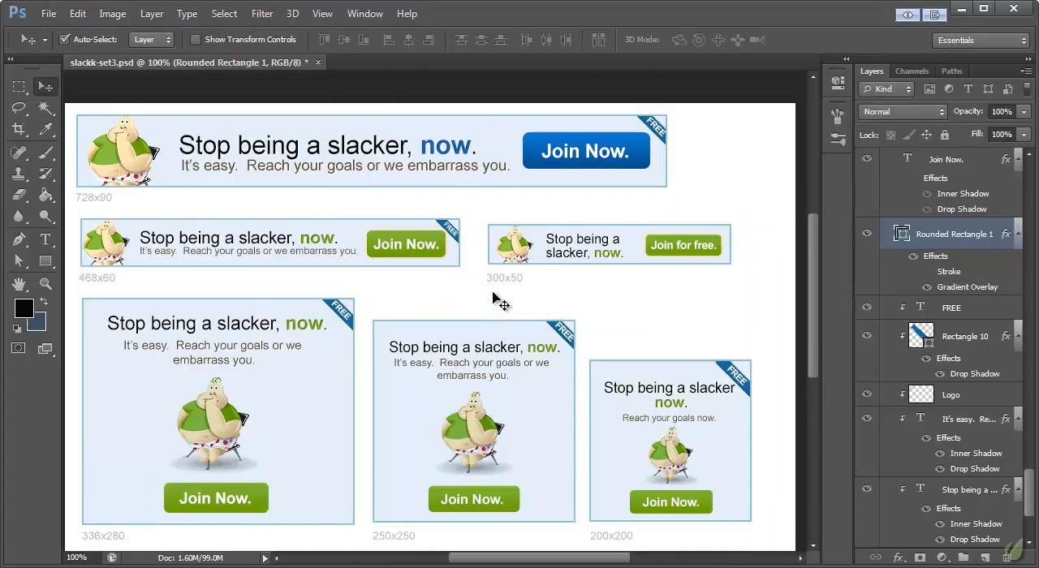
{"action": "scroll", "coordinate": [572, 238], "scroll_direction": "down", "scroll_amount": 3}
{"action": "scroll", "coordinate": [573, 239], "scroll_direction": "up", "scroll_amount": 2}
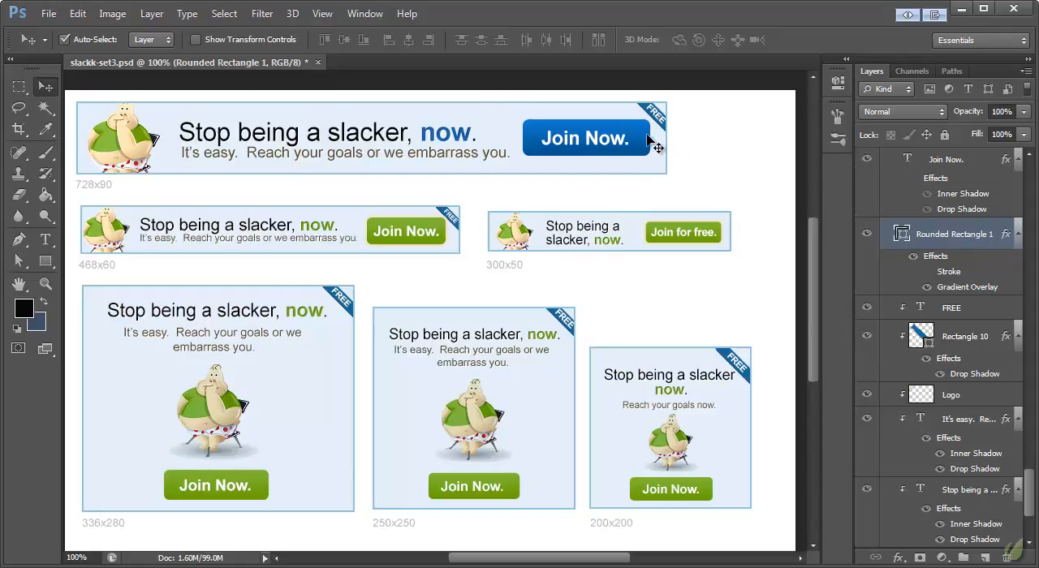
- Copy the 728x90 button's layer style and paste it onto the button shapes of the other five banners
{"action": "right_click", "coordinate": [973, 234]}
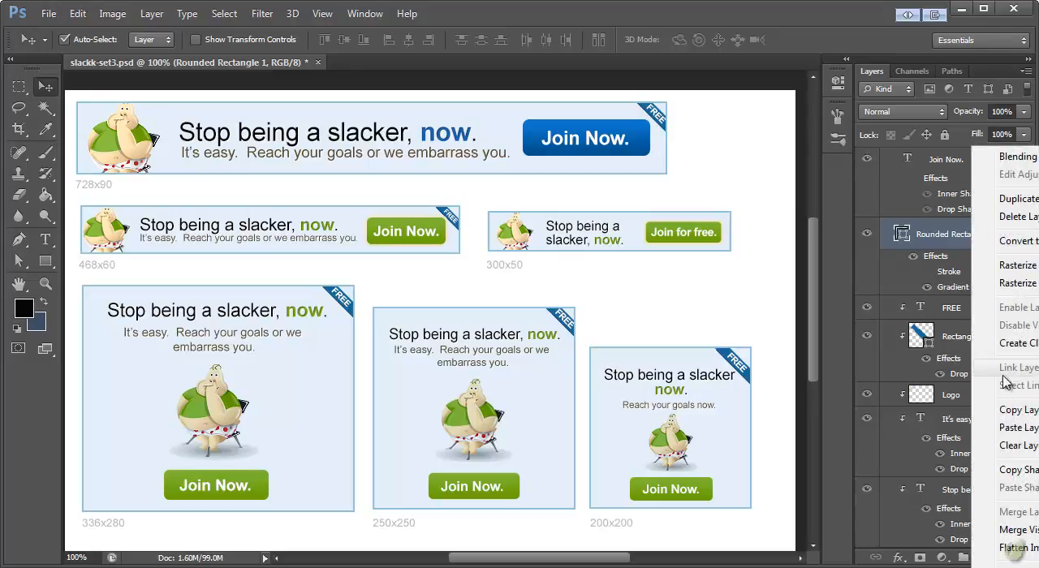
{"action": "left_click", "coordinate": [1021, 415]}
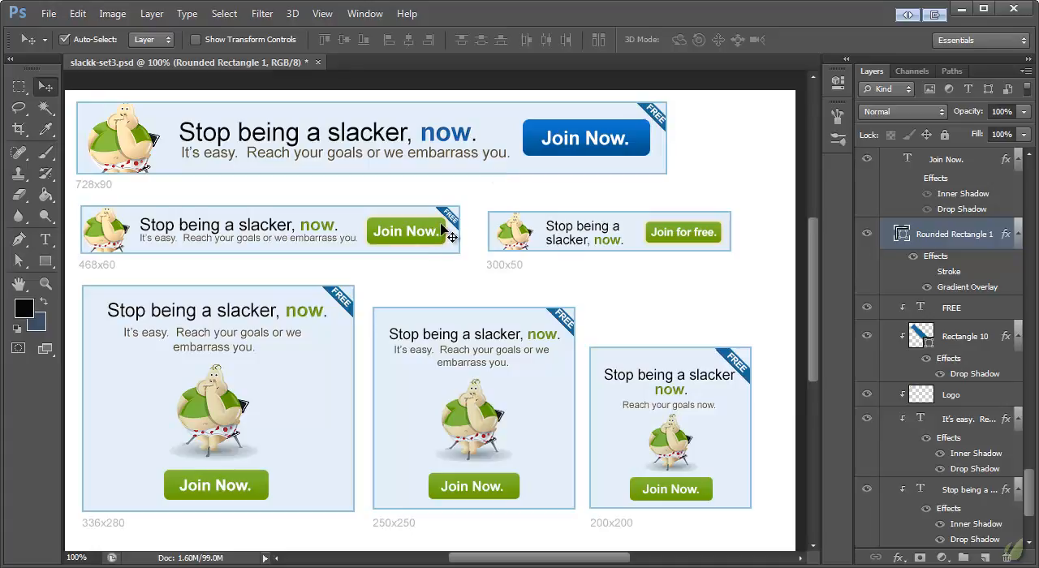
{"action": "left_click", "coordinate": [270, 482]}
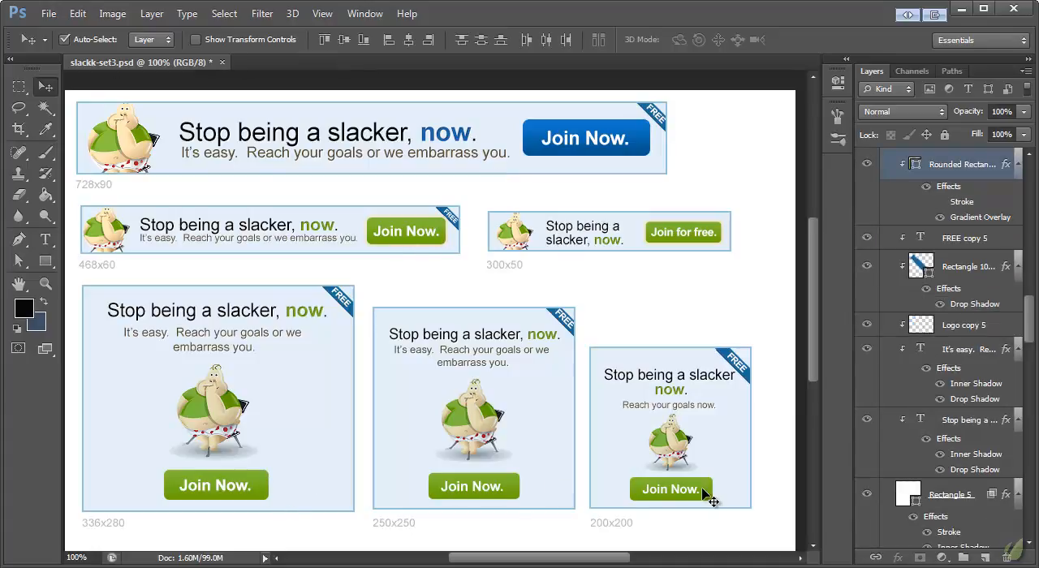
{"action": "left_click", "coordinate": [719, 235]}
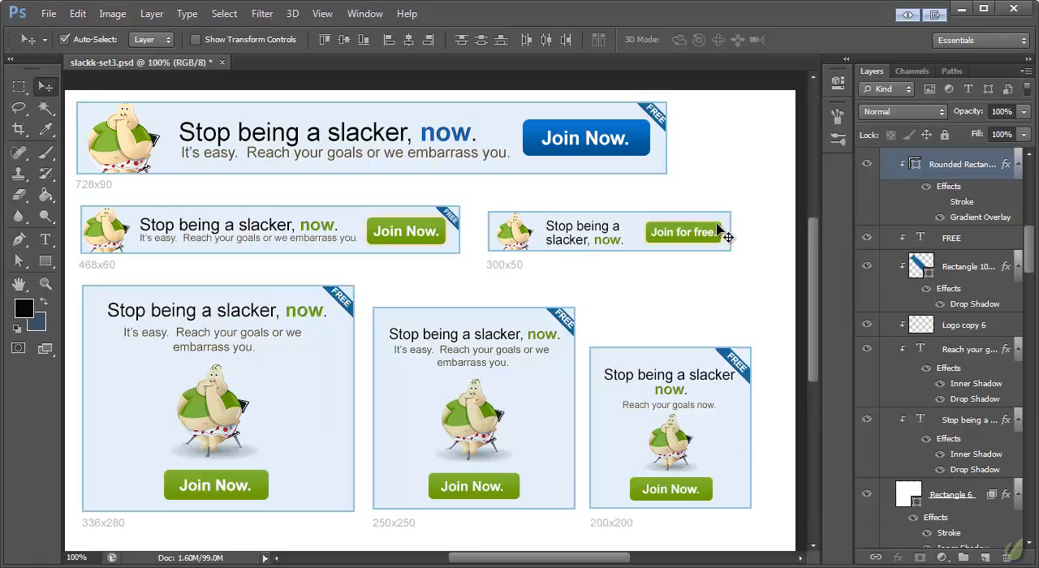
{"action": "left_click", "coordinate": [717, 226], "text": "shift"}
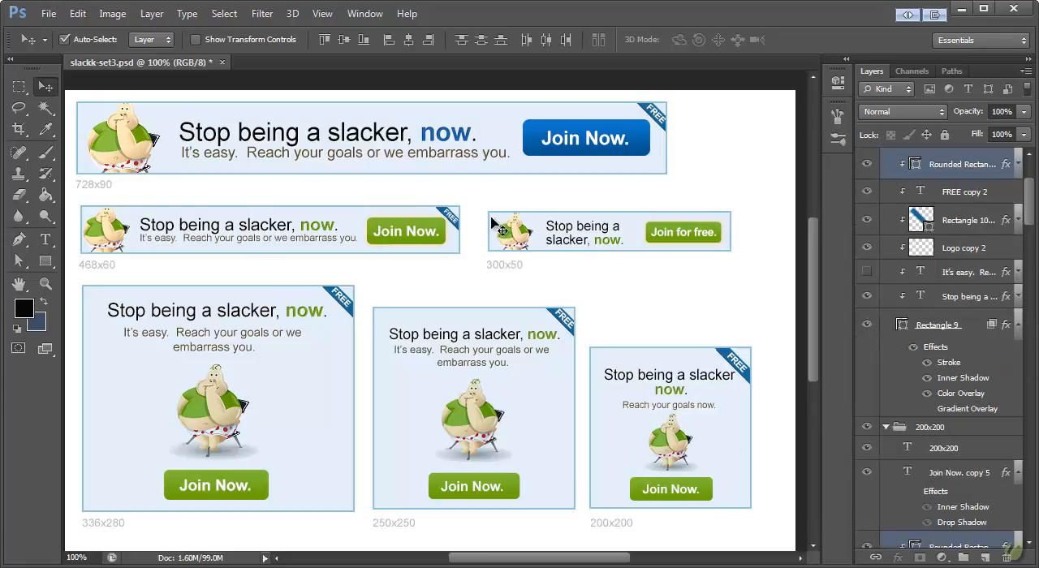
{"action": "right_click", "coordinate": [925, 164]}
{"action": "left_click", "coordinate": [941, 432]}
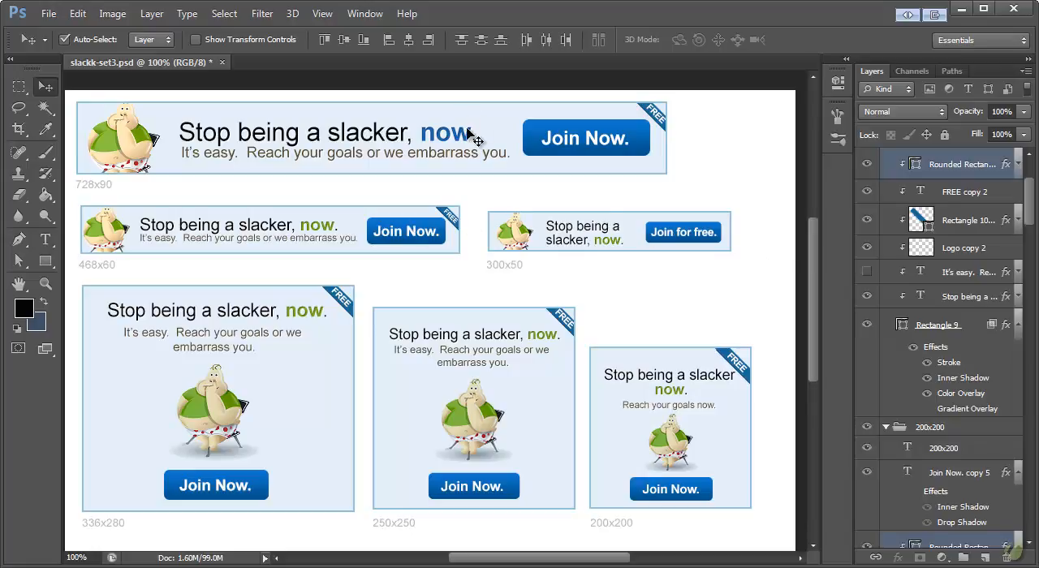
- Replace the green "now" in the 468x60 headline with the blue "now" copied from the 728x90 headline
{"action": "left_click", "coordinate": [46, 239]}
{"action": "double_click", "coordinate": [434, 143]}
{"action": "key", "text": "ctrl+c"}
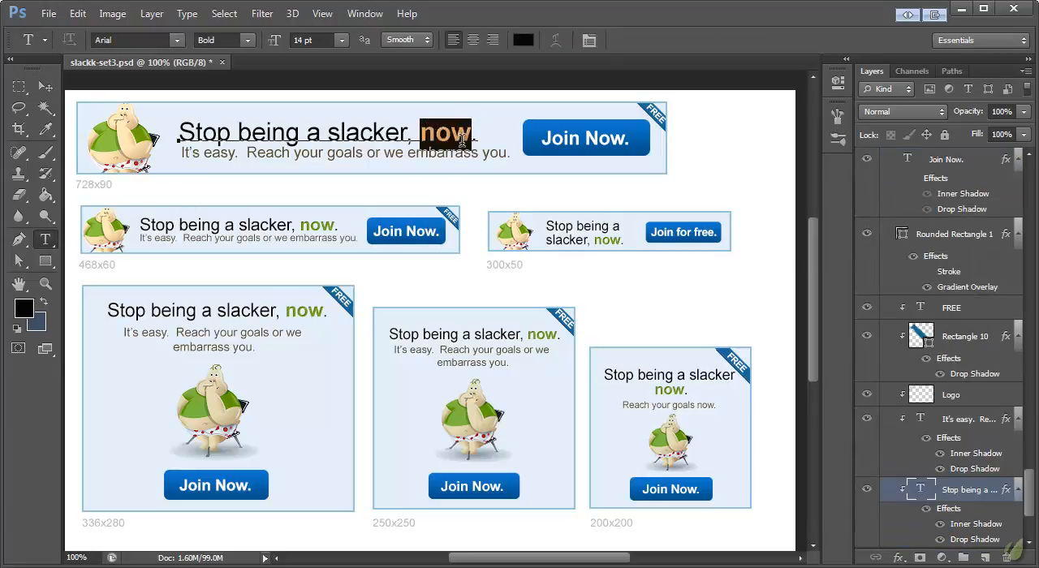
{"action": "left_click", "coordinate": [46, 238]}
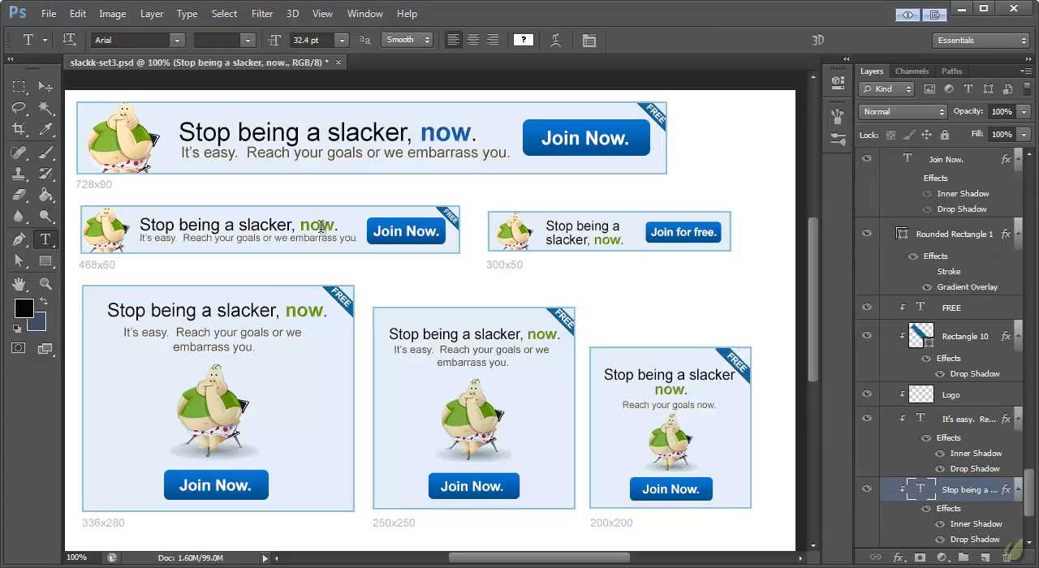
{"action": "left_click_drag", "start_coordinate": [302, 224], "coordinate": [331, 225]}
{"action": "key", "text": "ctrl+v"}
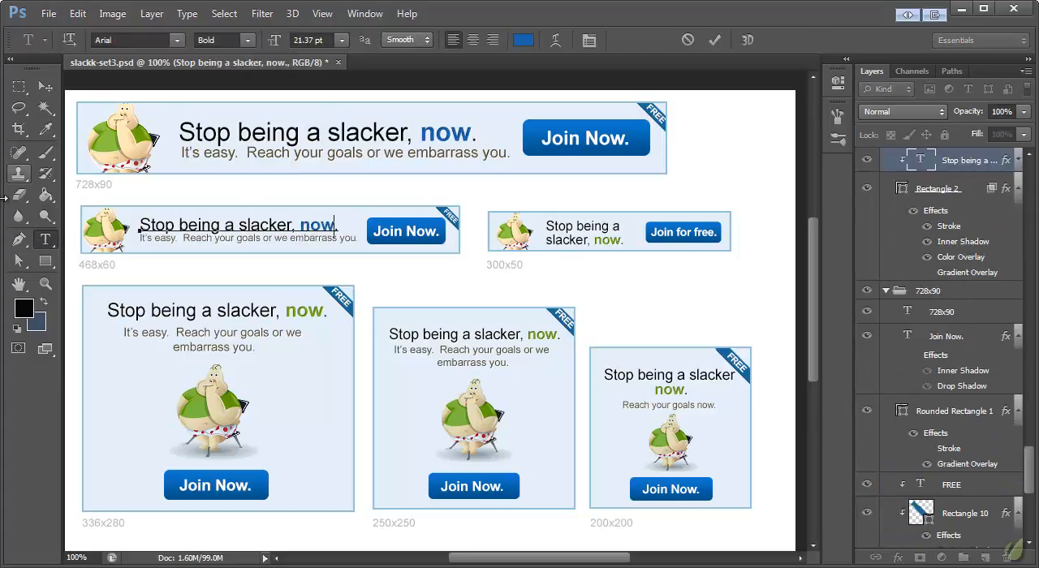
- Replace the green "now" in the 336x280 banner's headline with the copied blue "now" and commit the text
{"action": "left_click", "coordinate": [20, 216]}
{"action": "left_click", "coordinate": [45, 240]}
{"action": "left_click_drag", "start_coordinate": [285, 310], "coordinate": [325, 312]}
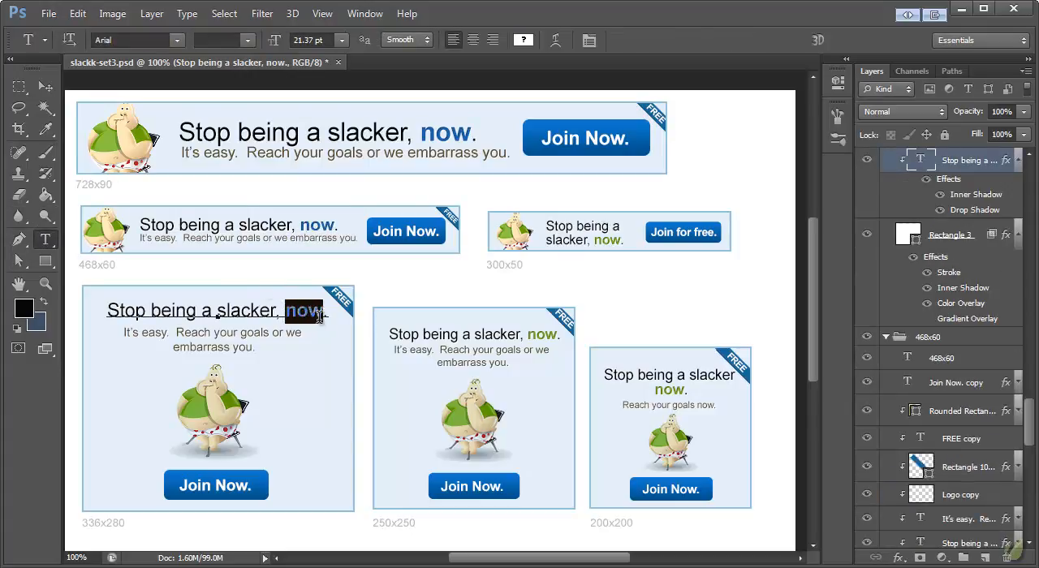
{"action": "key", "text": "ctrl+v"}
{"action": "left_click", "coordinate": [48, 217]}
{"action": "left_click", "coordinate": [46, 238]}
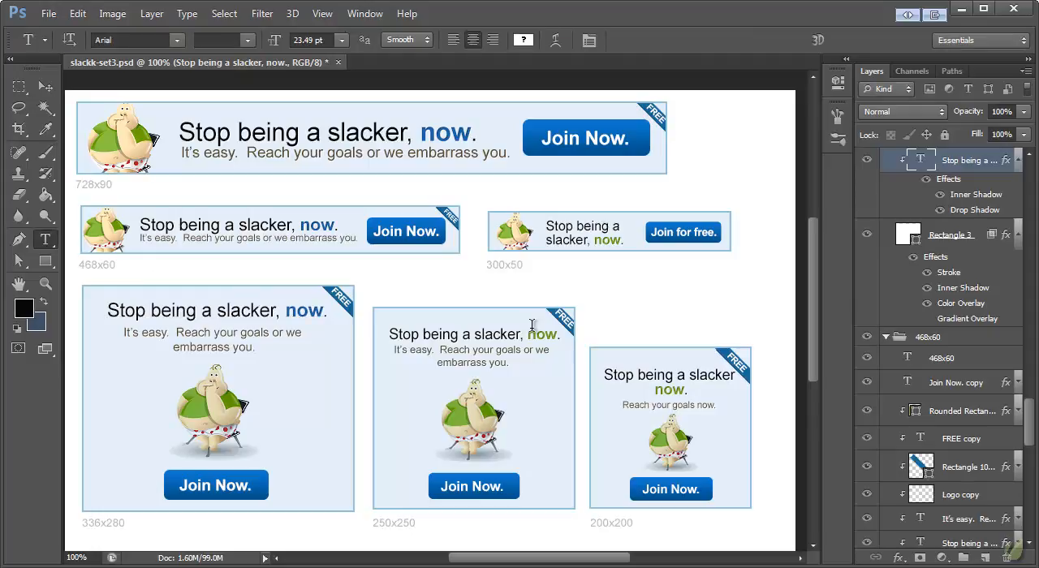
- Replace the green "now" in the 250x250 banner's headline with the copied blue "now" and commit the text
{"action": "left_click", "coordinate": [529, 331]}
{"action": "left_click_drag", "start_coordinate": [528, 331], "coordinate": [561, 332]}
{"action": "key", "text": "ctrl+v"}
{"action": "left_click", "coordinate": [20, 216]}
{"action": "left_click", "coordinate": [47, 239]}
- Replace the green "now" in the 200x200 and 300x50 headlines with the copied blue "now"
{"action": "left_click_drag", "start_coordinate": [656, 390], "coordinate": [686, 391]}
{"action": "key", "text": "ctrl+v"}
{"action": "left_click", "coordinate": [46, 216]}
{"action": "left_click", "coordinate": [48, 239]}
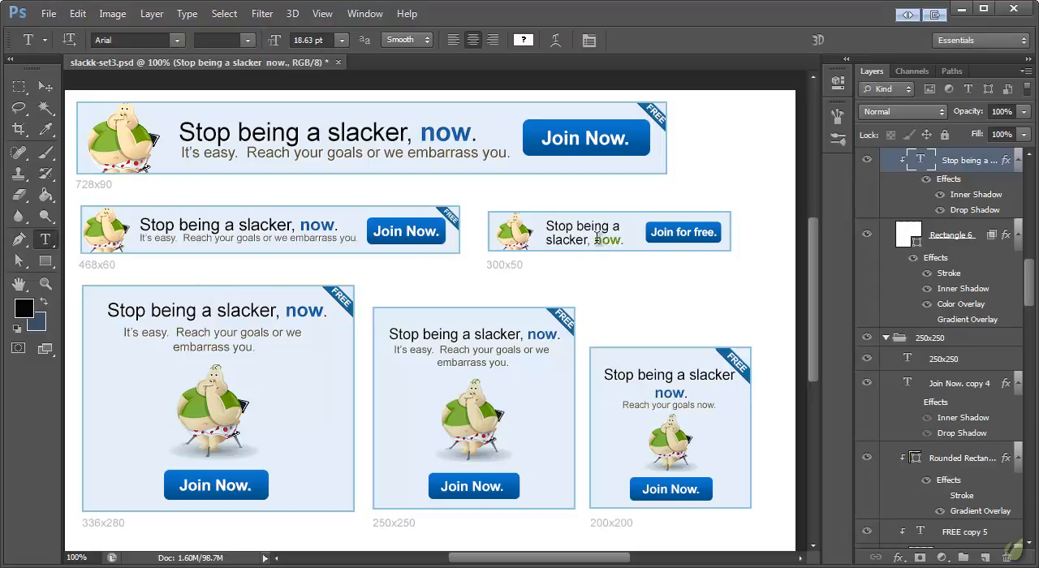
{"action": "left_click_drag", "start_coordinate": [595, 240], "coordinate": [613, 242]}
{"action": "key", "text": "ctrl+v"}
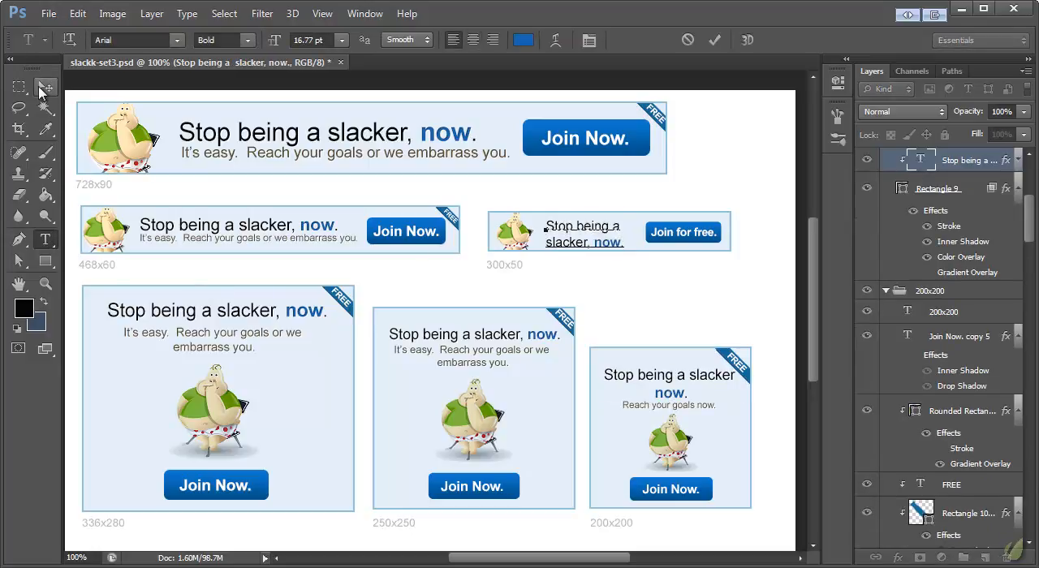
{"action": "left_click", "coordinate": [46, 86]}
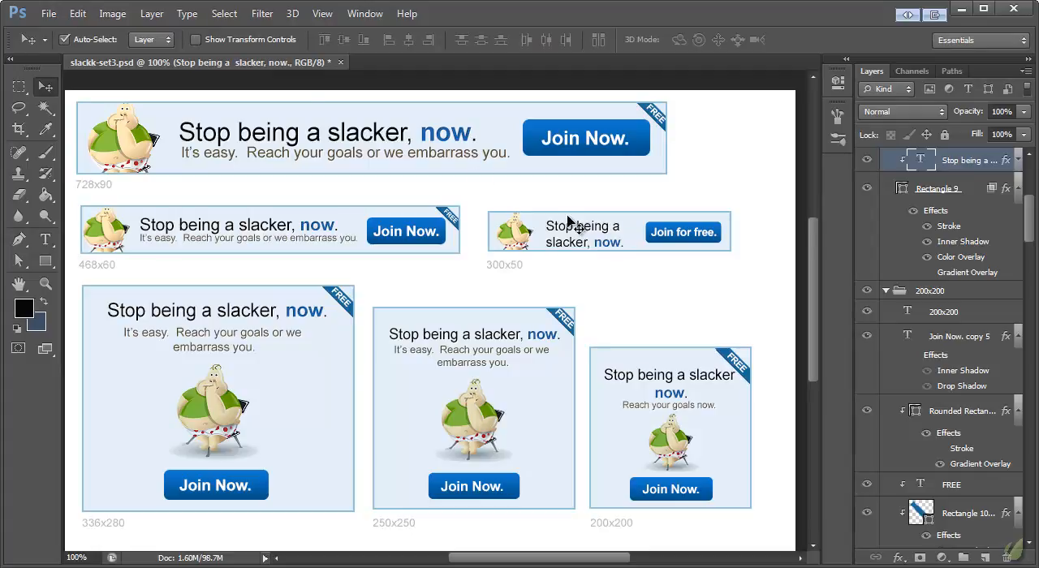
- Save the banner set as a new Photoshop file named slackk-set4.psd in the slackk folder
{"action": "left_click", "coordinate": [53, 13]}
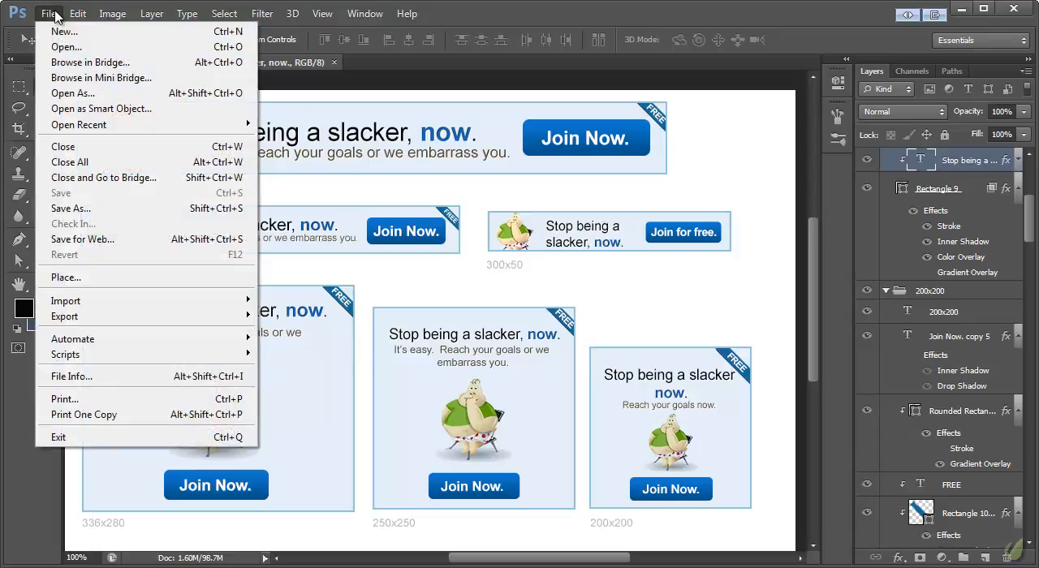
{"action": "left_click", "coordinate": [89, 209]}
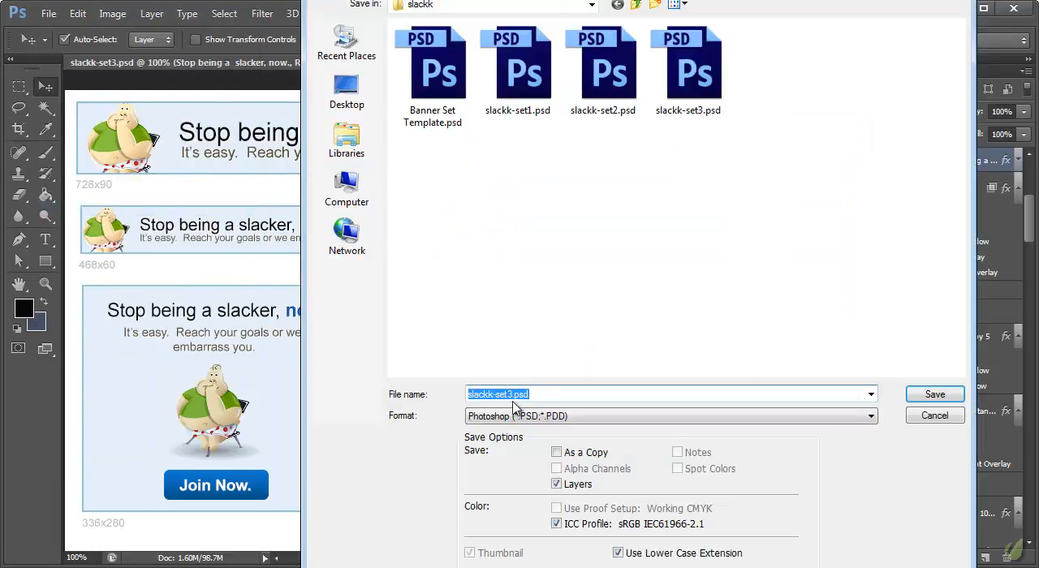
{"action": "left_click", "coordinate": [511, 394]}
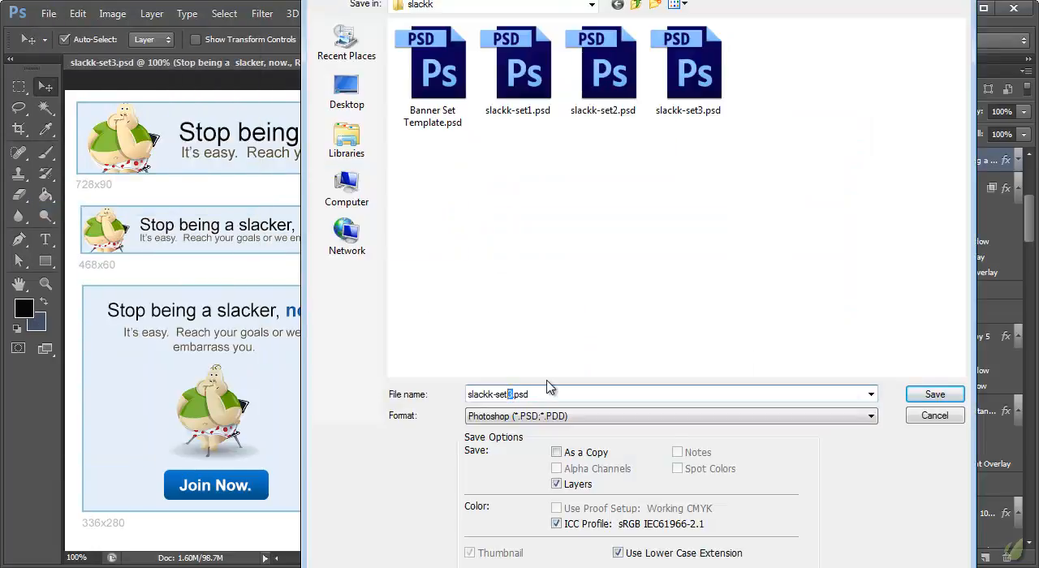
{"action": "type", "text": "4"}
{"action": "left_click", "coordinate": [935, 395]}
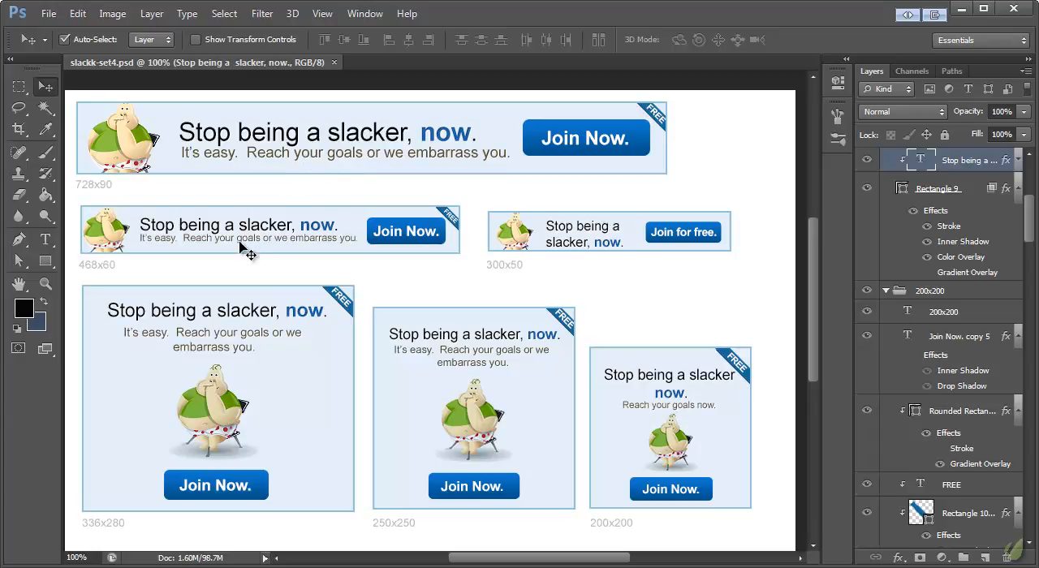
- Hide the "It's easy" tagline on the 728x90 banner and lower its headline slightly to centre it vertically
{"action": "left_click", "coordinate": [309, 158]}
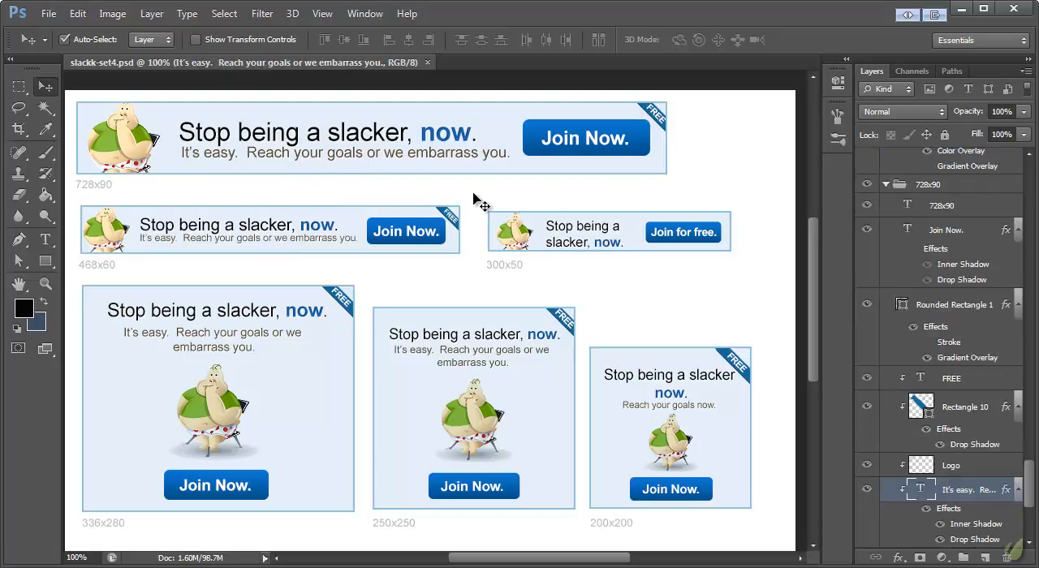
{"action": "left_click", "coordinate": [866, 489]}
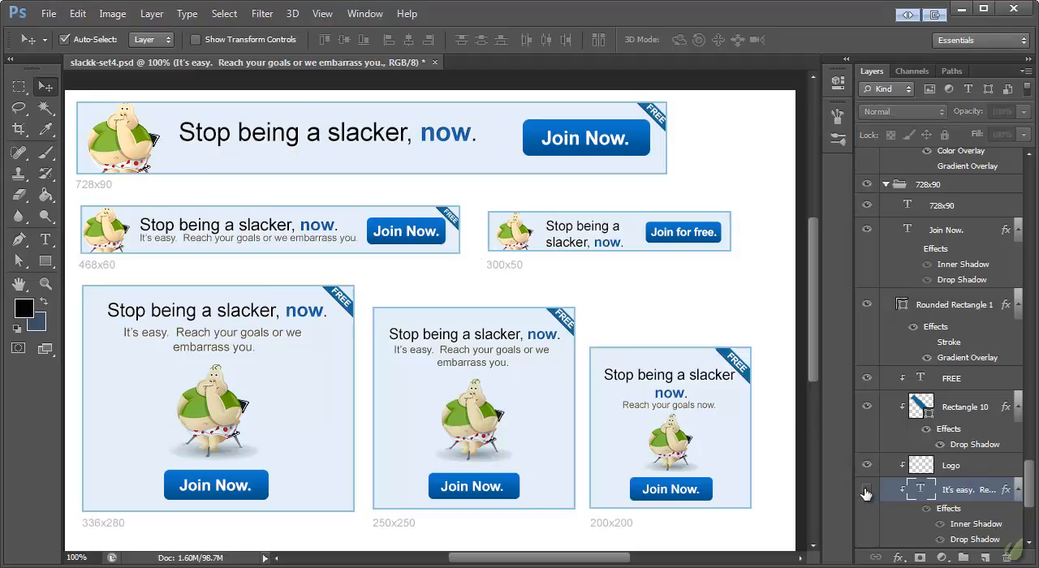
{"action": "left_click_drag", "start_coordinate": [285, 144], "coordinate": [276, 144]}
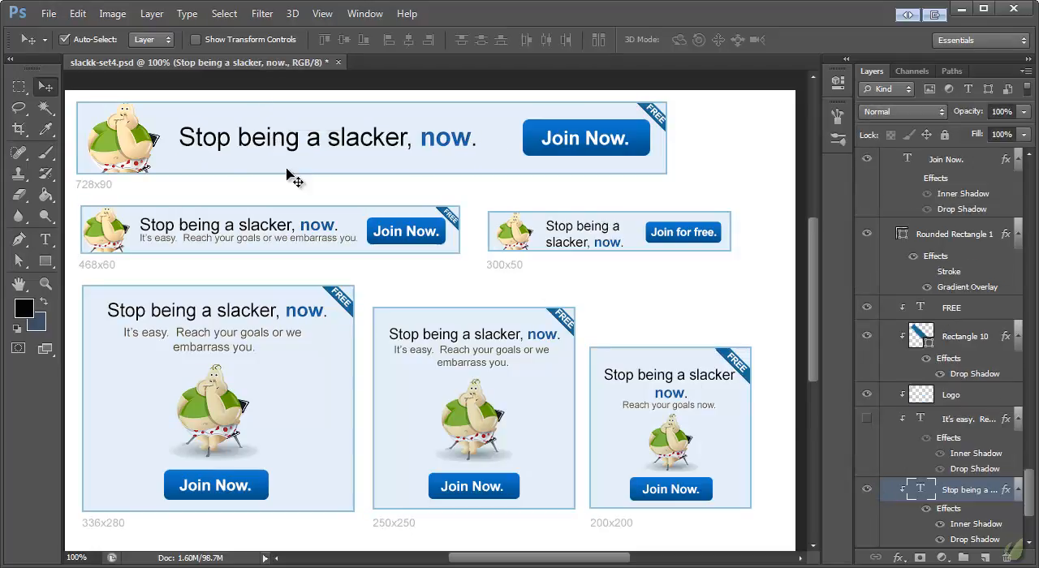
- Hide the "Reach your goals now." tagline on the 200x200 banner and the "It's easy" tagline on the 250x250 banner
{"action": "left_click", "coordinate": [181, 241]}
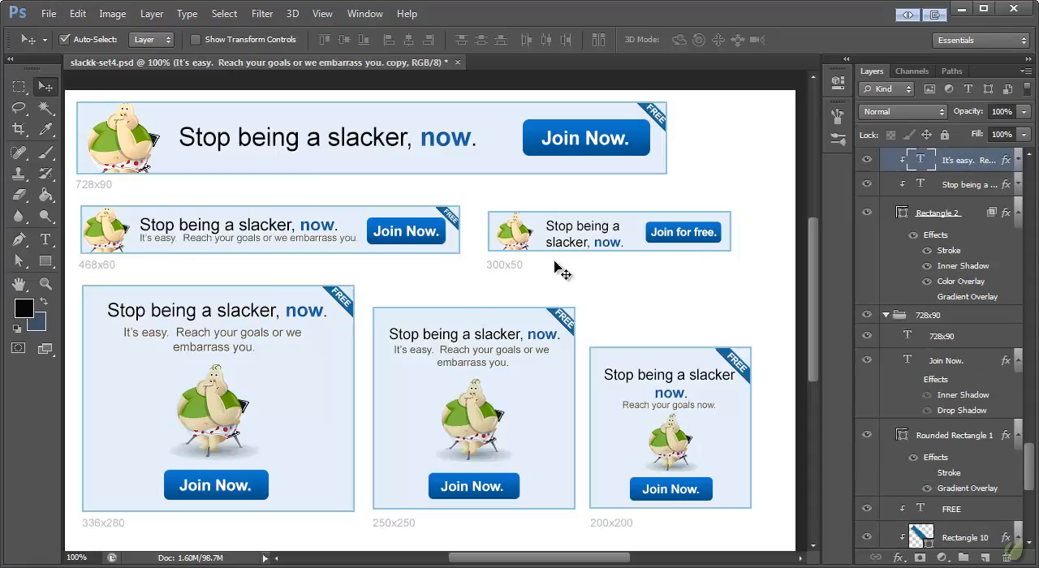
{"action": "left_click", "coordinate": [341, 360]}
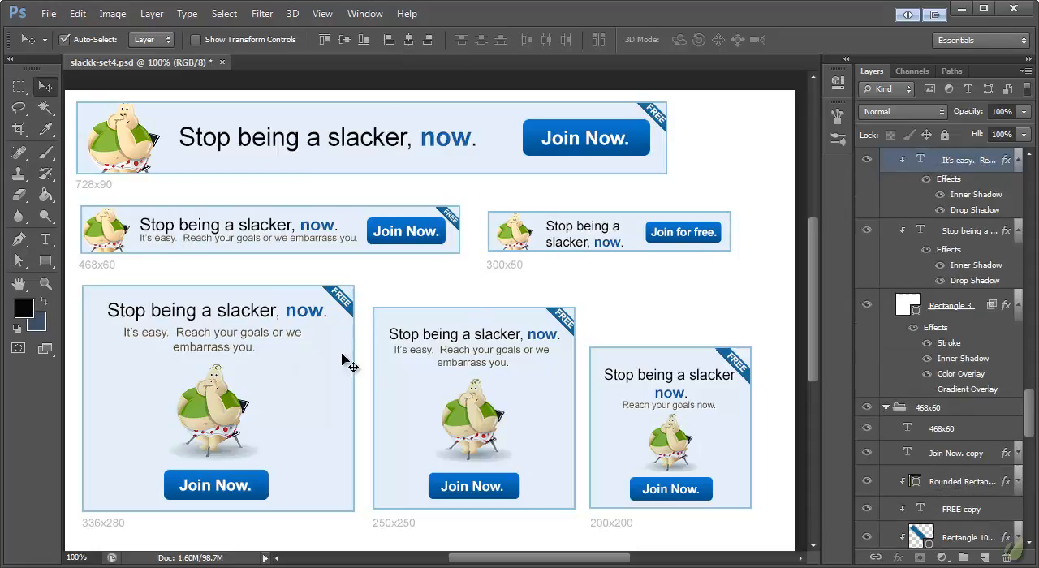
{"action": "left_click", "coordinate": [655, 406]}
{"action": "left_click", "coordinate": [866, 160]}
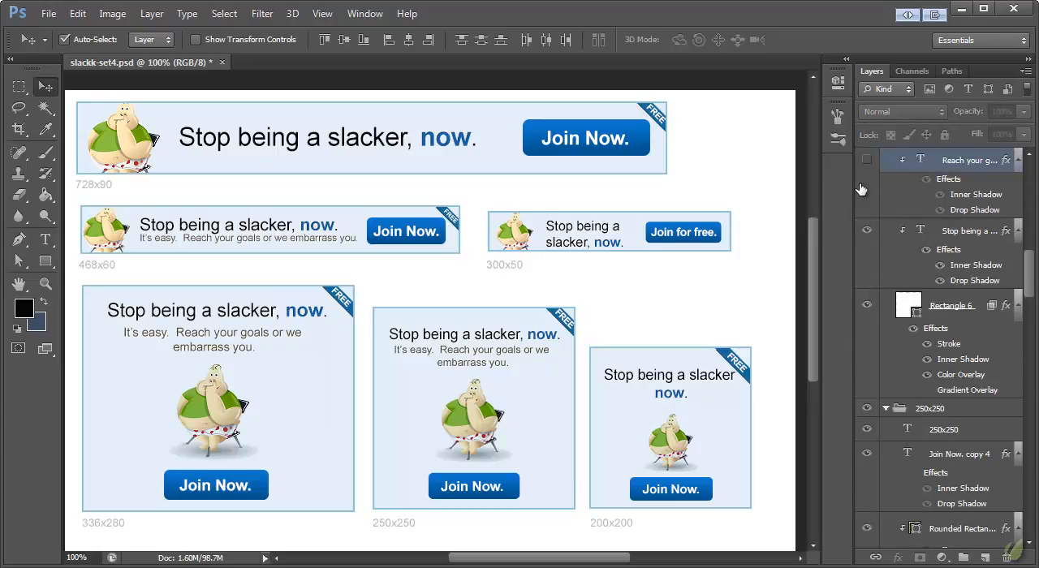
{"action": "scroll", "coordinate": [974, 284], "scroll_direction": "down", "scroll_amount": 1}
{"action": "scroll", "coordinate": [510, 369], "scroll_direction": "up", "scroll_amount": 1}
{"action": "left_click", "coordinate": [580, 296]}
{"action": "left_click", "coordinate": [493, 362]}
{"action": "left_click", "coordinate": [866, 161]}
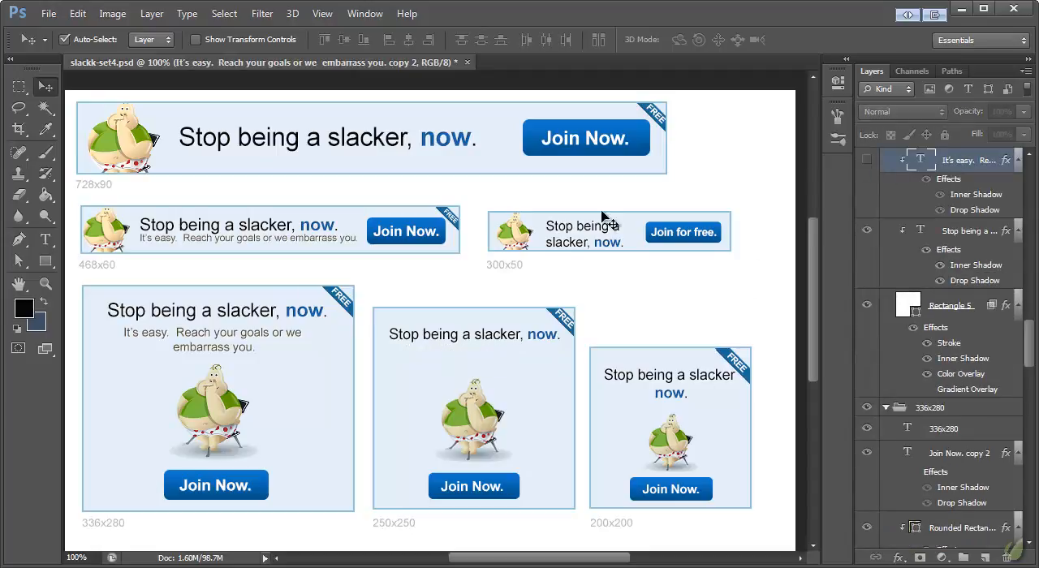
- Hide the "It's easy" tagline layers on the 336x280 and 468x60 banners
{"action": "left_click", "coordinate": [264, 334]}
{"action": "left_click", "coordinate": [867, 491]}
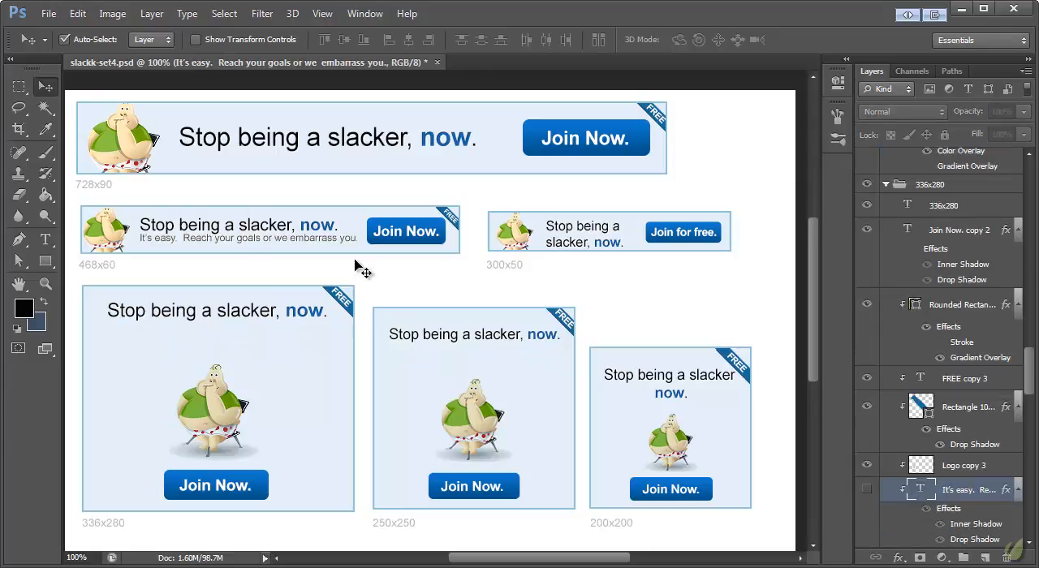
{"action": "left_click", "coordinate": [252, 242]}
{"action": "left_click", "coordinate": [867, 535]}
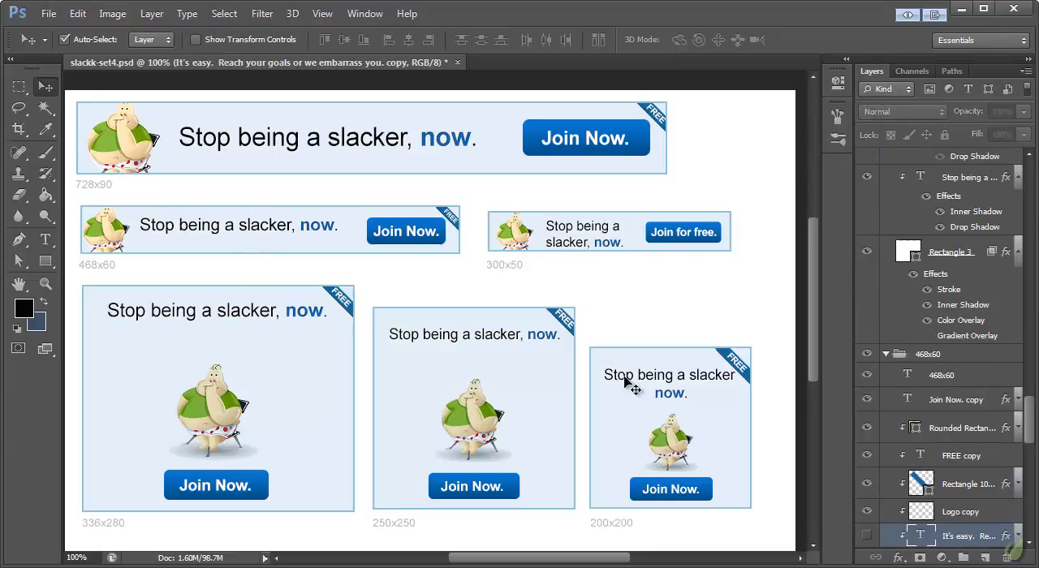
- Move the headlines of the 336x280, 250x250 and 200x200 banners down into the space above the character
{"action": "mouse_move", "coordinate": [241, 324]}
{"action": "left_mouse_down"}
{"action": "mouse_move", "coordinate": [249, 317]}
{"action": "mouse_move", "coordinate": [243, 342]}
{"action": "left_mouse_up"}
{"action": "left_click_drag", "start_coordinate": [452, 343], "coordinate": [452, 361]}
{"action": "left_click_drag", "start_coordinate": [674, 395], "coordinate": [674, 406]}
{"action": "left_click", "coordinate": [540, 189]}
- Shift the 300x50 headline slightly right and up, centre the 468x60 headline vertically, and move the 468x60 character slightly right
{"action": "mouse_move", "coordinate": [598, 235]}
{"action": "left_mouse_down"}
{"action": "mouse_move", "coordinate": [608, 251]}
{"action": "mouse_move", "coordinate": [602, 234]}
{"action": "left_mouse_up"}
{"action": "left_click_drag", "start_coordinate": [272, 225], "coordinate": [275, 233]}
{"action": "left_click_drag", "start_coordinate": [120, 233], "coordinate": [121, 230]}
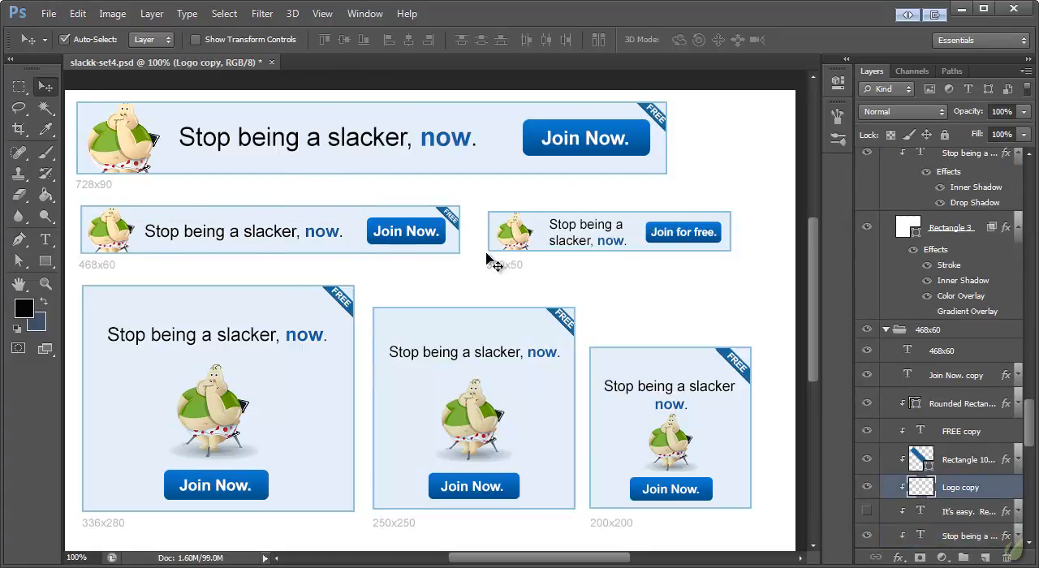
{"action": "scroll", "coordinate": [703, 285], "scroll_direction": "down", "scroll_amount": 3}
{"action": "scroll", "coordinate": [703, 285], "scroll_direction": "up", "scroll_amount": 3}
- Move the character on the 250x250 banner up and raise its headline slightly to balance the spacing
{"action": "left_click_drag", "start_coordinate": [476, 412], "coordinate": [482, 405]}
{"action": "left_click", "coordinate": [493, 357]}
{"action": "left_click_drag", "start_coordinate": [493, 357], "coordinate": [493, 353]}
- Select the 250x250 banner's Join Now text together with its button shape and nudge both up a few pixels
{"action": "left_click", "coordinate": [482, 487]}
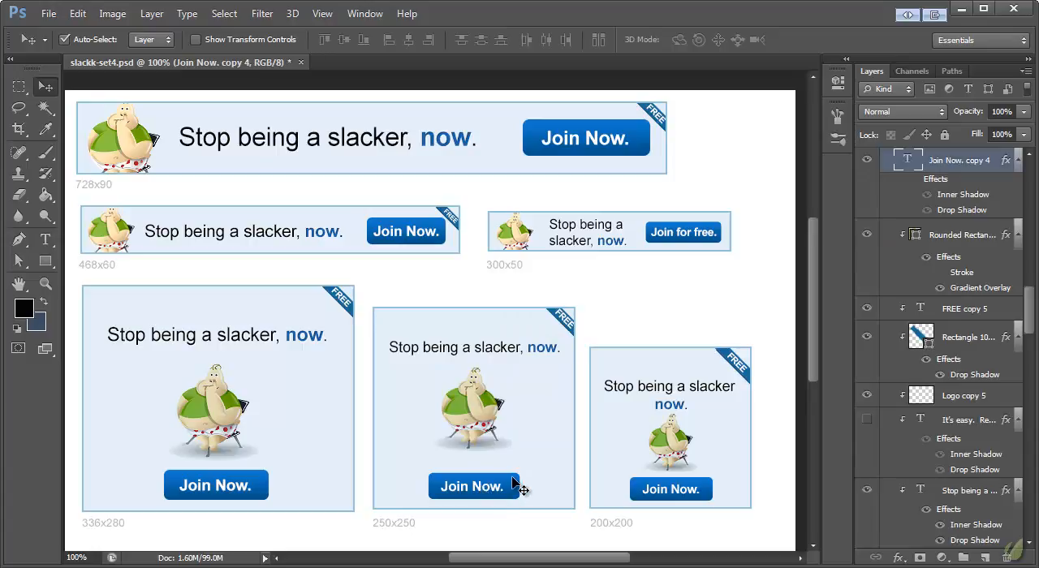
{"action": "left_click", "coordinate": [516, 485], "text": "shift"}
{"action": "key", "text": "Up"}
{"action": "key", "text": "Up"}
{"action": "key", "text": "Up"}
{"action": "key", "text": "Up"}
{"action": "key", "text": "Up"}
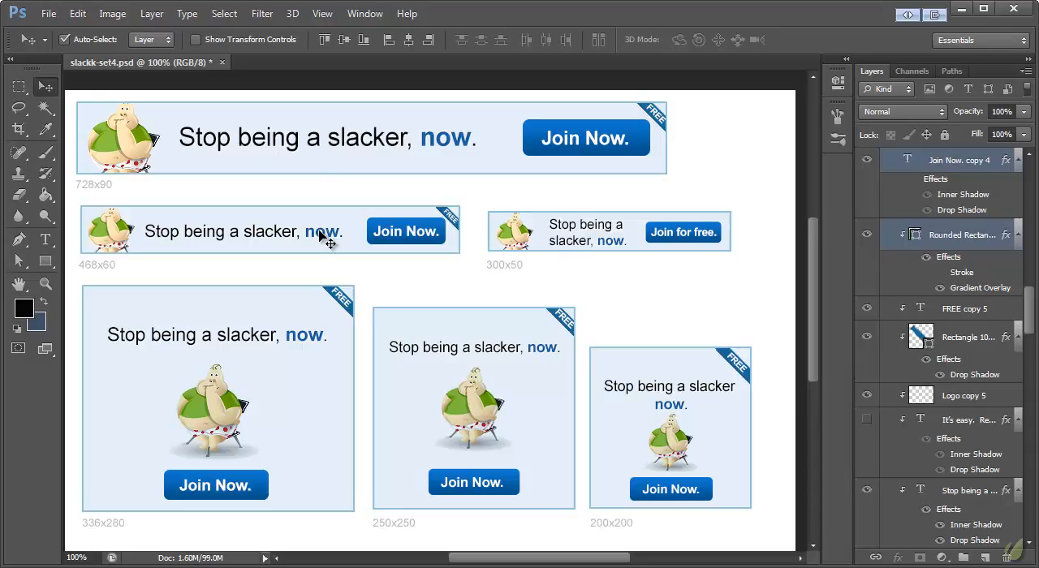
{"action": "left_click", "coordinate": [518, 237]}
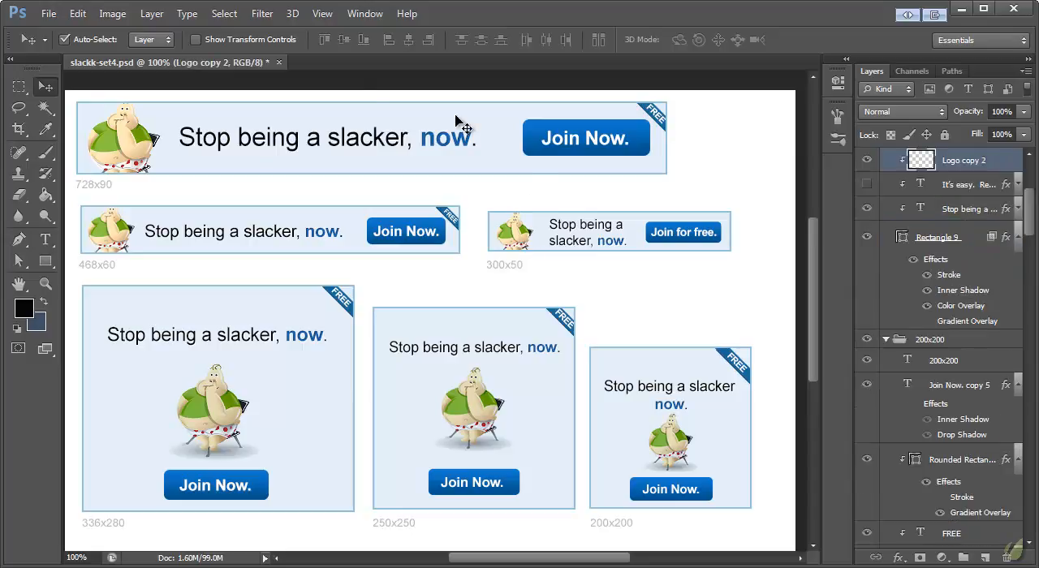
{"action": "left_click", "coordinate": [458, 351]}
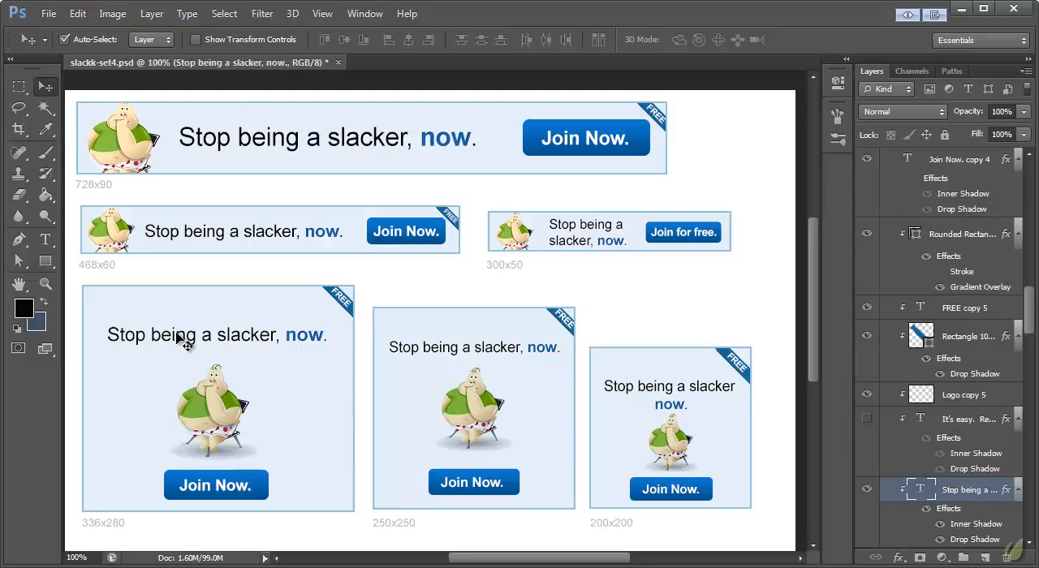
{"action": "left_click", "coordinate": [228, 351]}
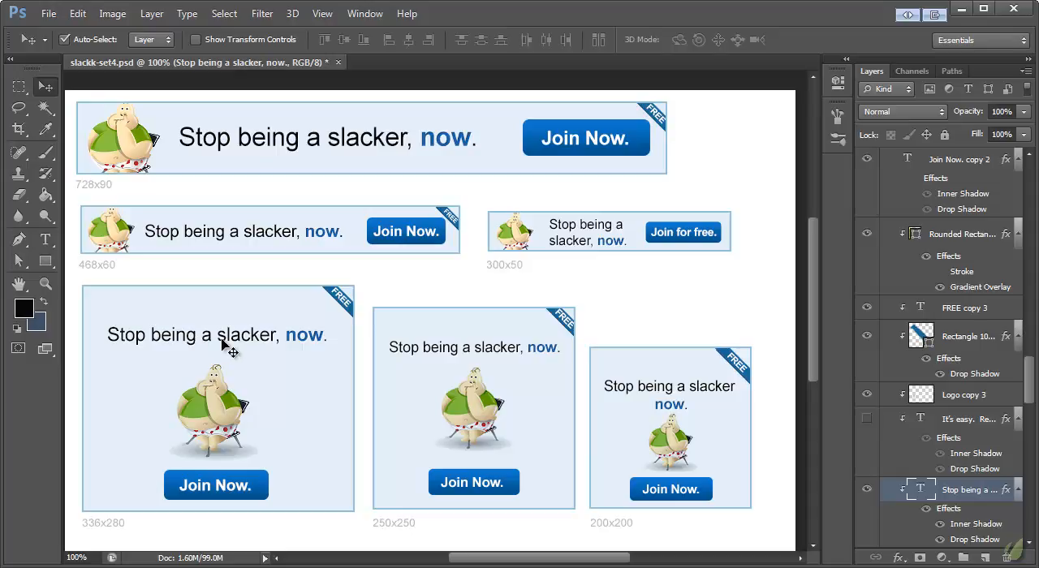